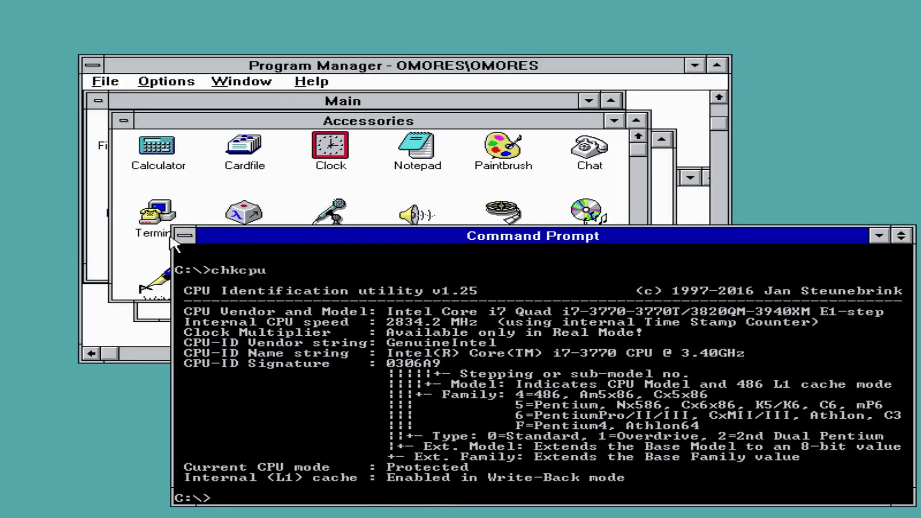
Step: Close the Command Prompt window showing the CPU identification results via its control menu
click(178, 238)
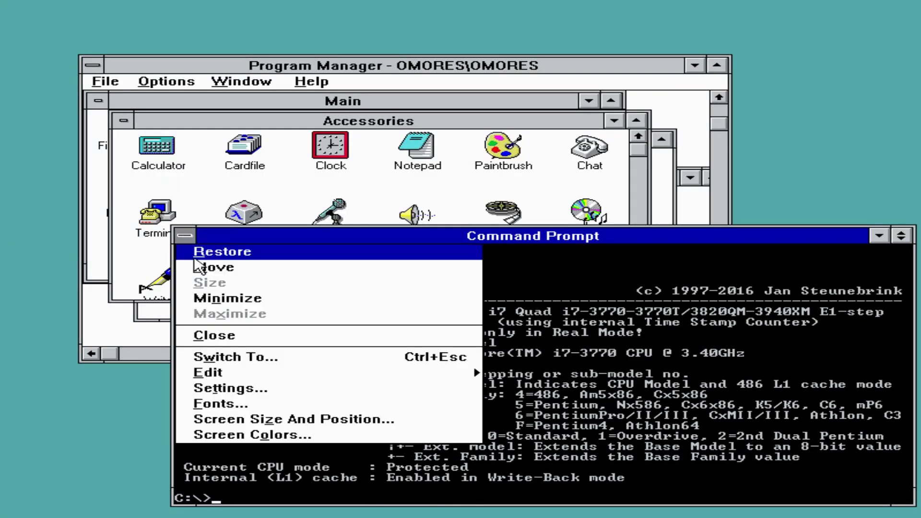
click(216, 335)
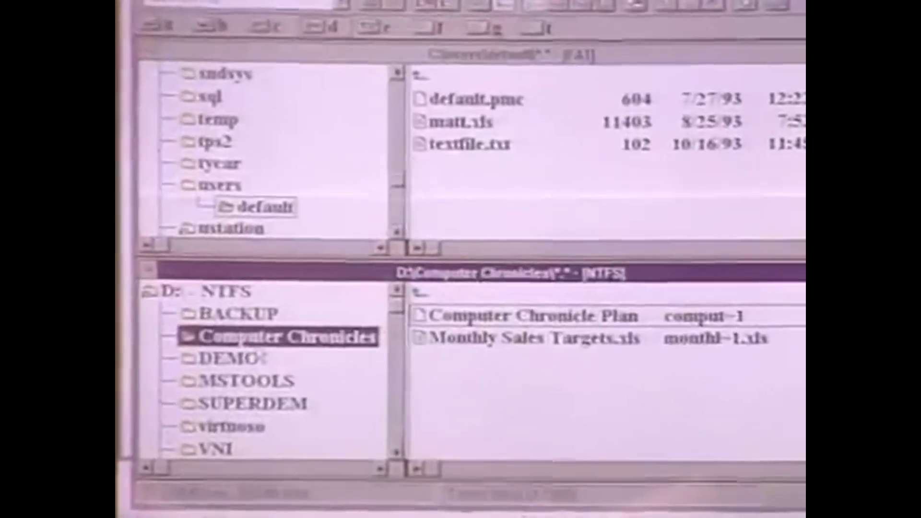
Step: Select the Computer Chronicle Plan file in D:\Computer Chronicles
click(447, 319)
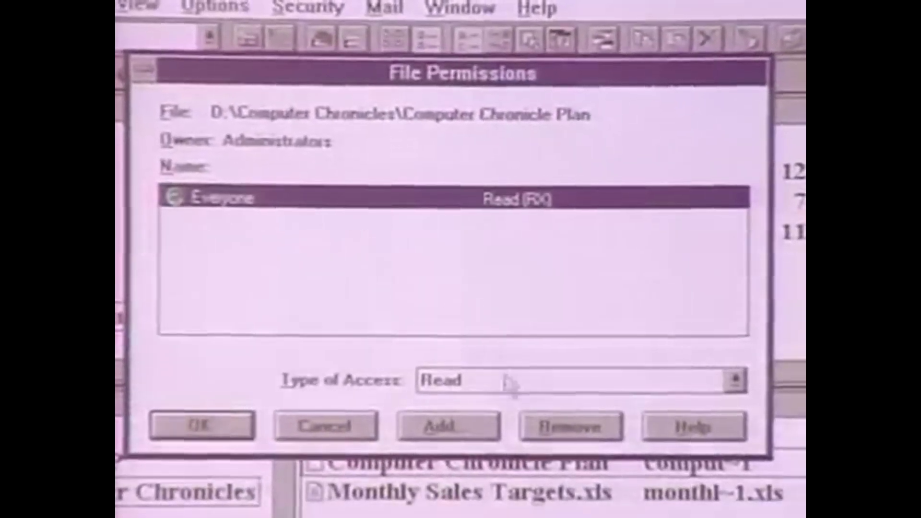
Step: Add Power Users with Full Control to Computer Chronicle Plan's permissions and apply them
click(446, 426)
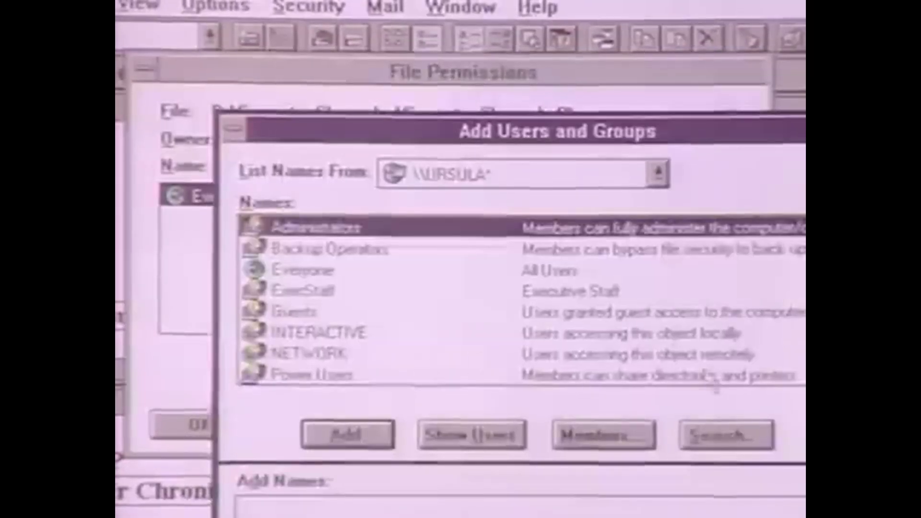
click(450, 377)
click(367, 437)
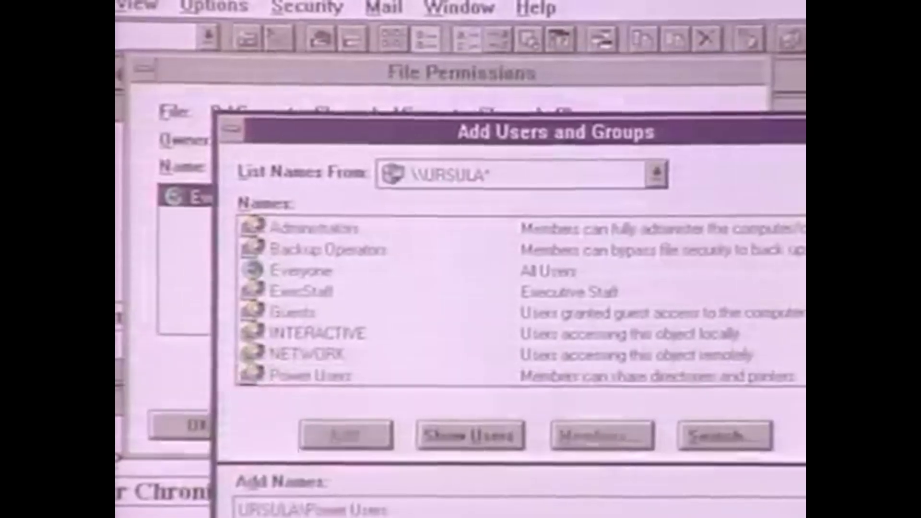
key(Return)
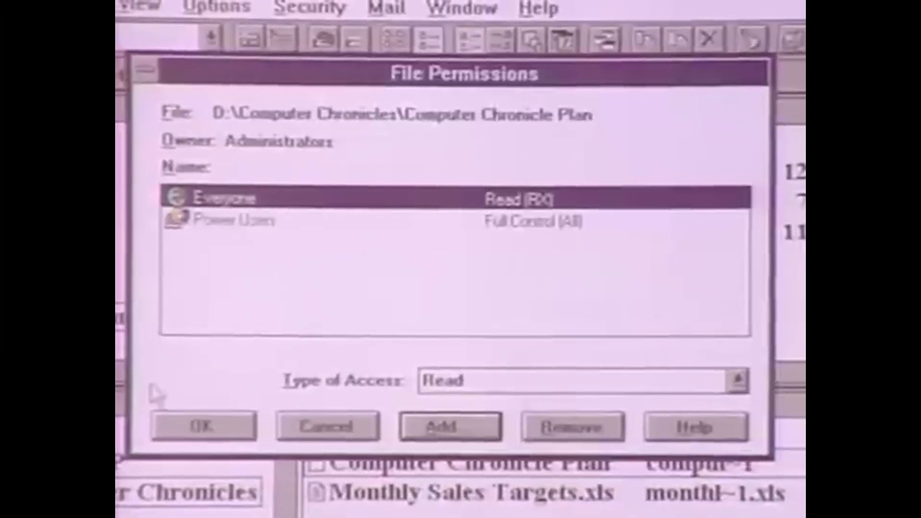
click(188, 433)
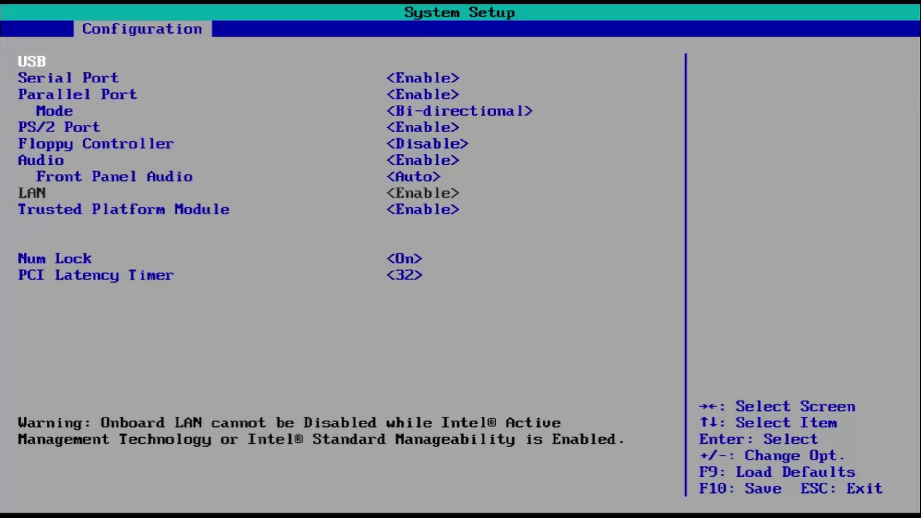
Step: Enable the Floppy Controller in BIOS setup and save the changes
key(Down)
key(Down)
key(Down)
key(Down)
key(Down)
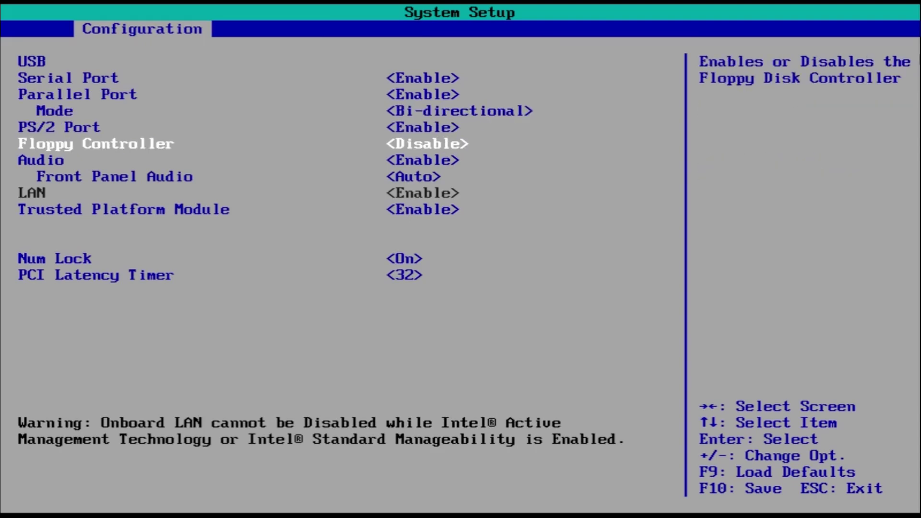
key(Return)
key(Up)
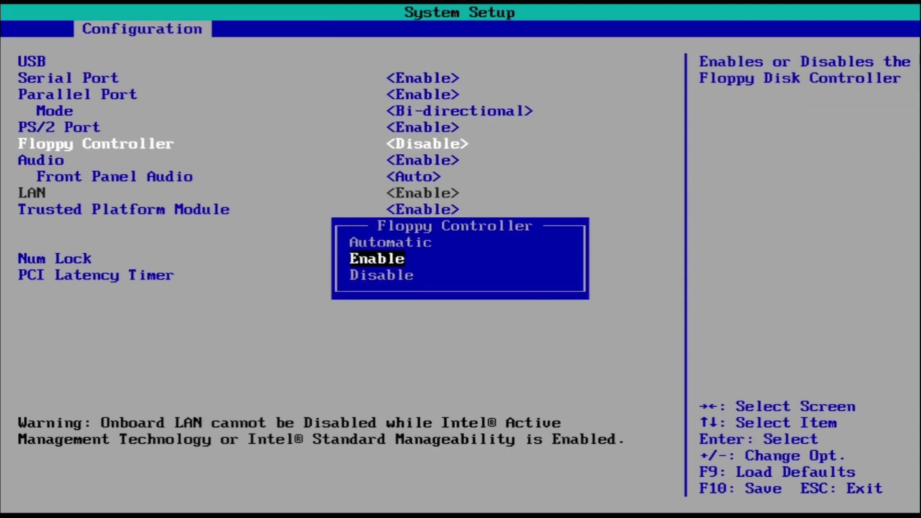
key(Return)
key(Escape)
key(F10)
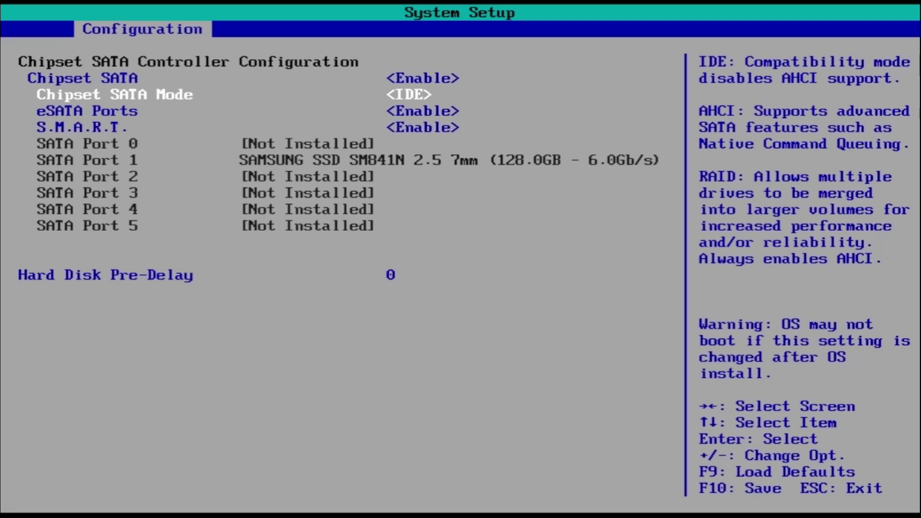
Step: Leave Chipset SATA Mode unchanged at IDE
key(Return)
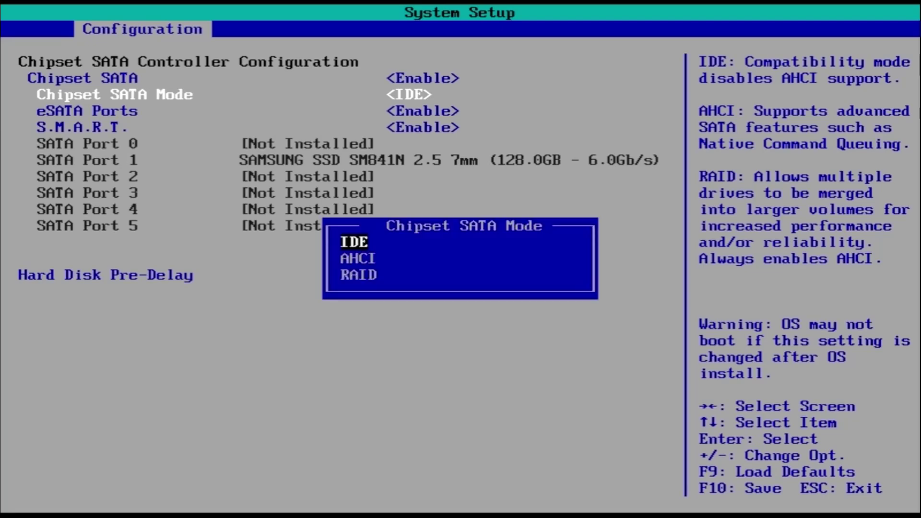
key(Escape)
key(Down)
key(Down)
key(Down)
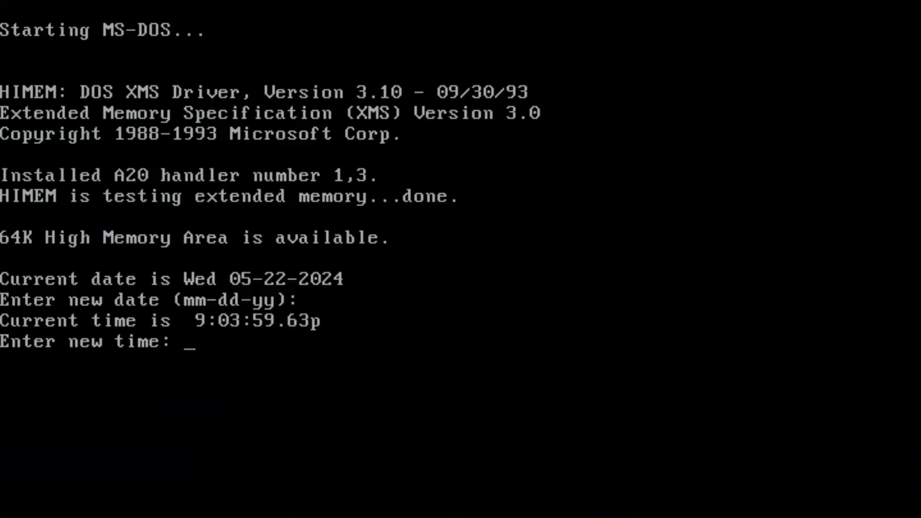
Step: Accept the boot date and time, list C:, enter NT31KIT and show winnt /? help
key(Return)
text(dir)
key(Return)
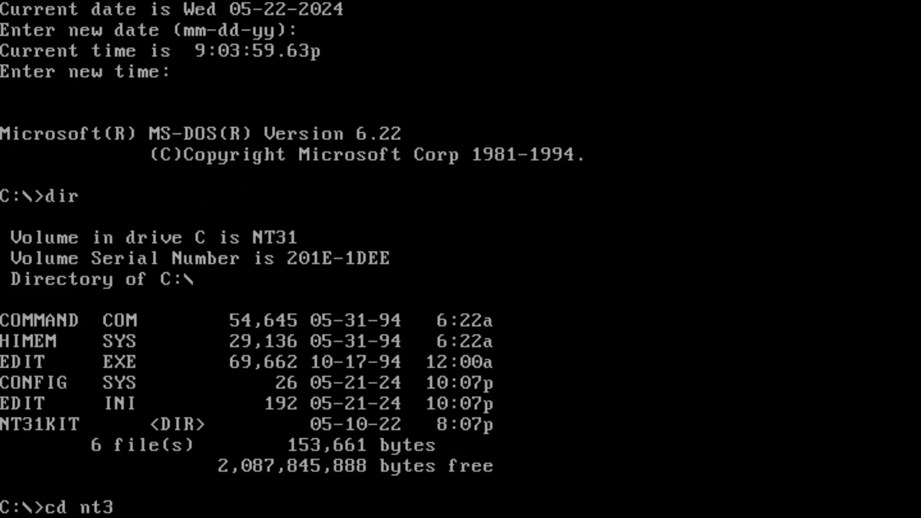
key(Return)
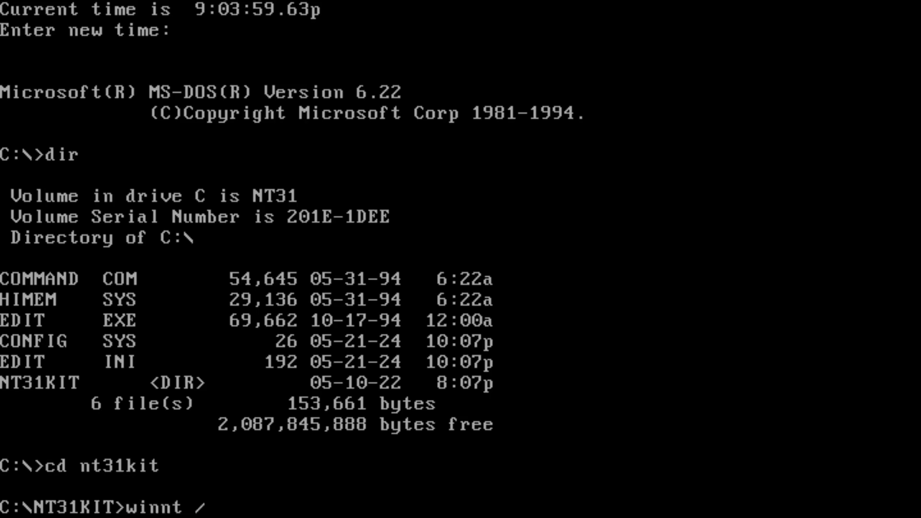
key(Return)
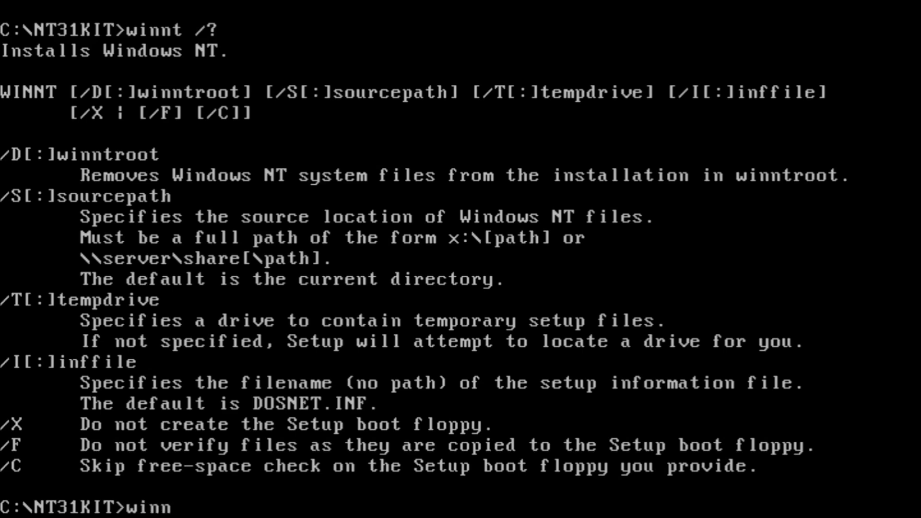
Step: Run winnt with source C:\NT31KIT and the blank floppy, then choose Express Setup
key(Return)
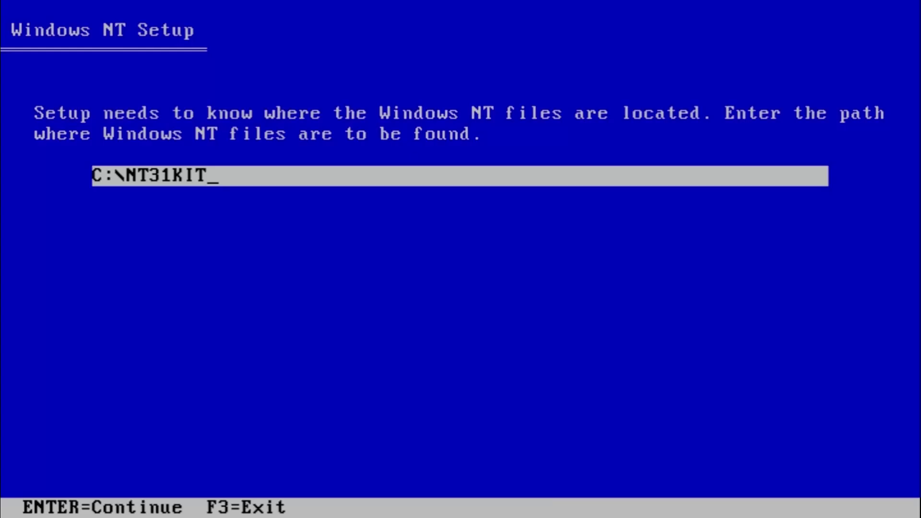
key(Return)
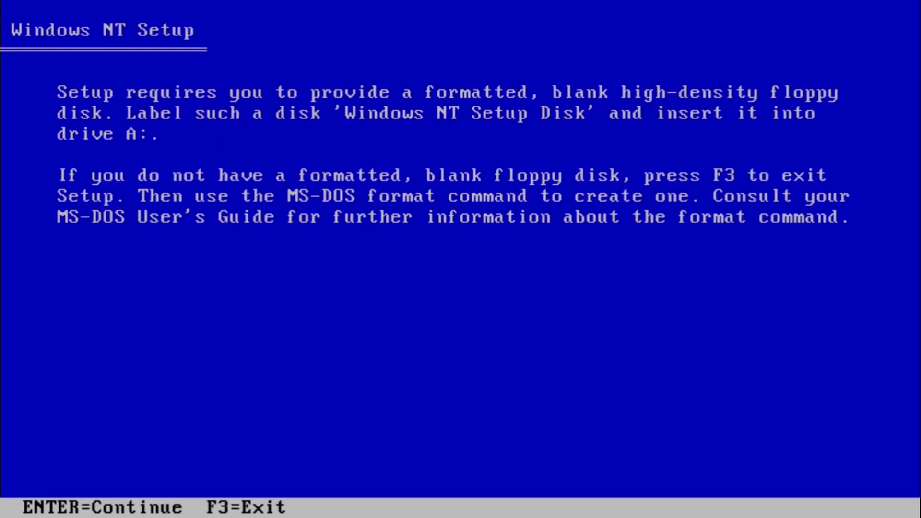
key(Return)
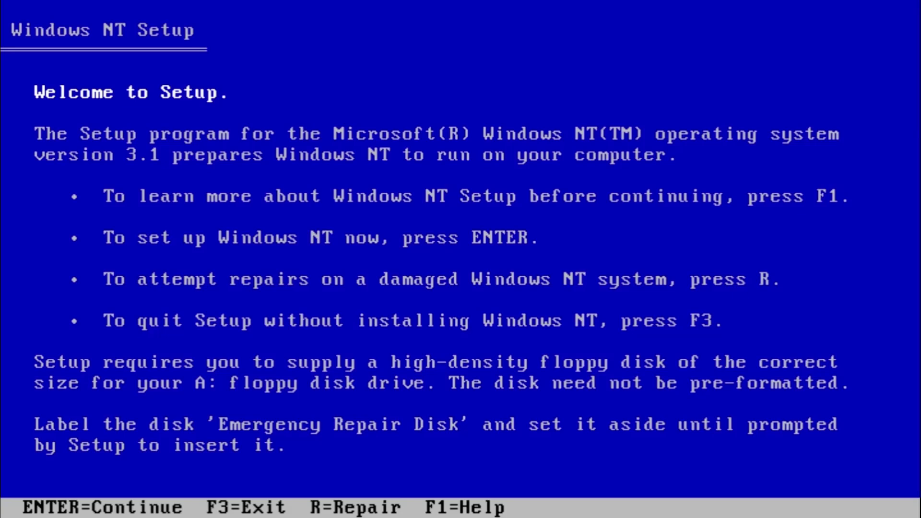
key(Return)
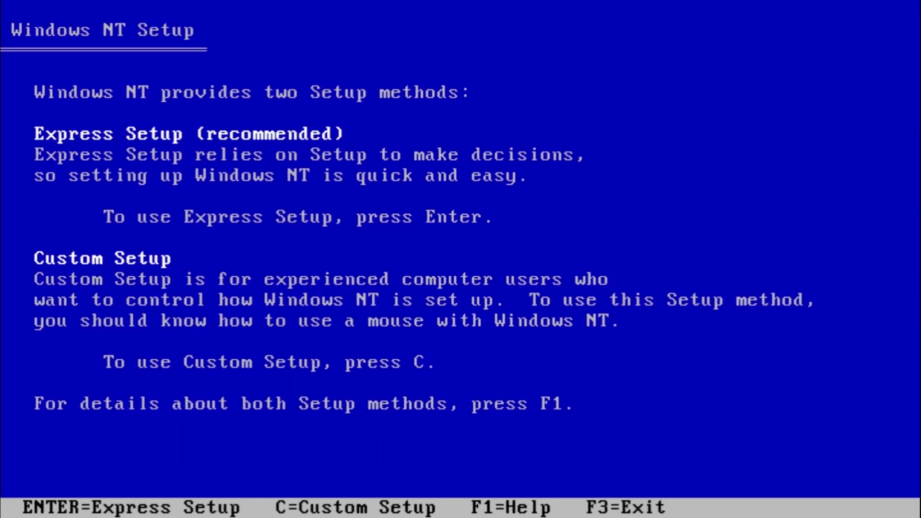
key(Return)
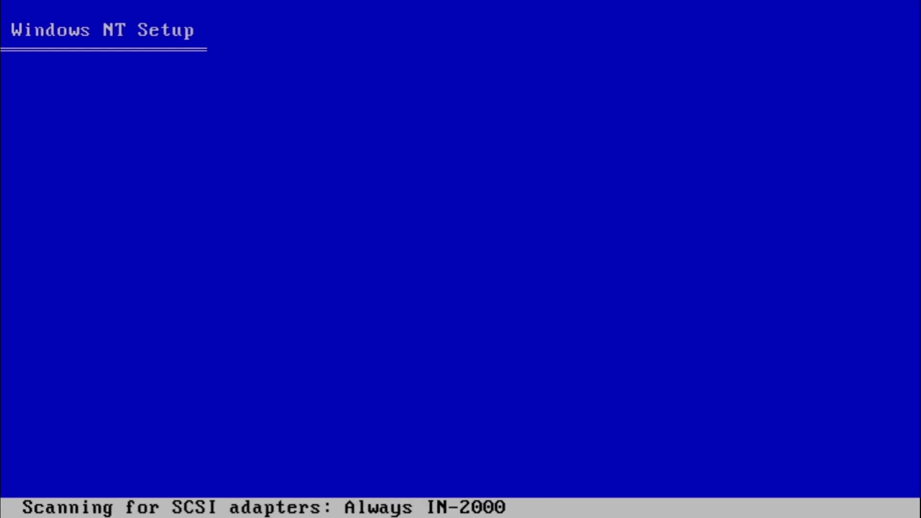
Step: Accept the detected hardware and install Windows NT to \winnt31 on partition C:
key(Return)
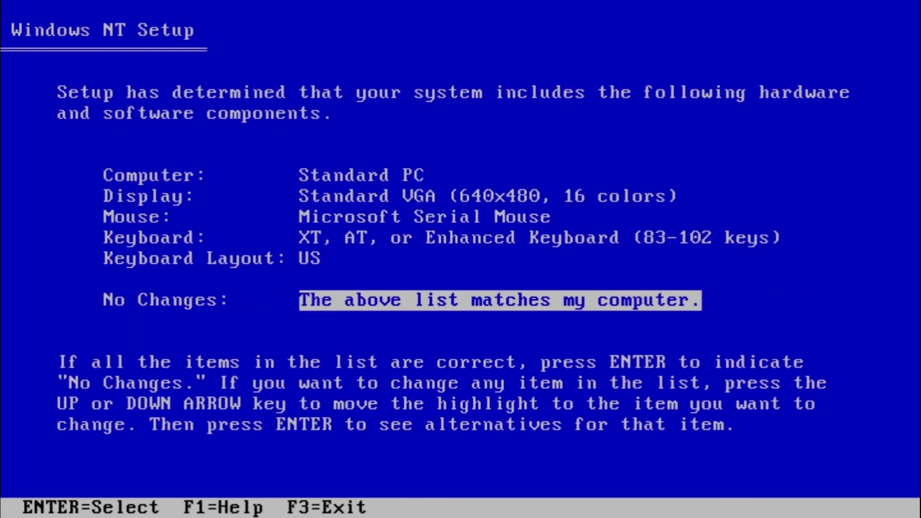
key(Return)
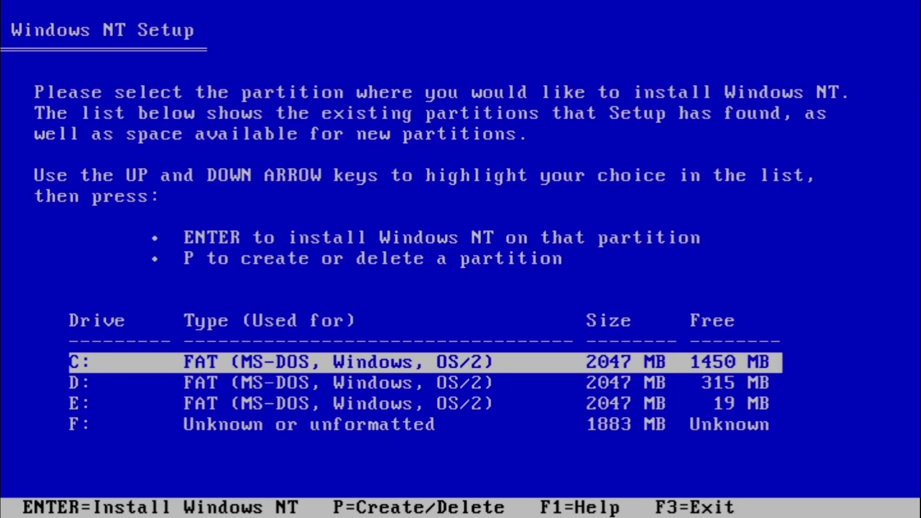
key(Return)
key(Return)
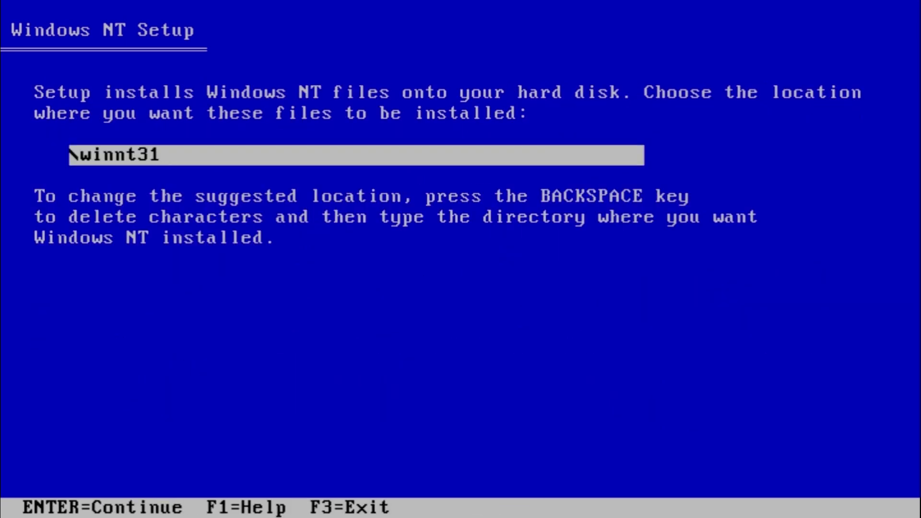
key(Return)
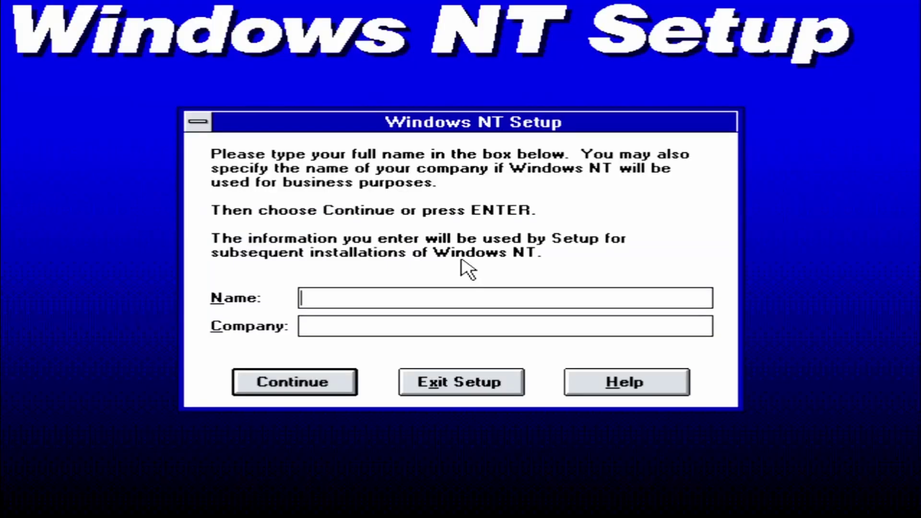
Step: Enter the owner name, company 'O tempora!' and computer name OMORES
text(ORES)
key(Tab)
text(O tempora!)
key(Tab)
key(Tab)
key(Tab)
key(Tab)
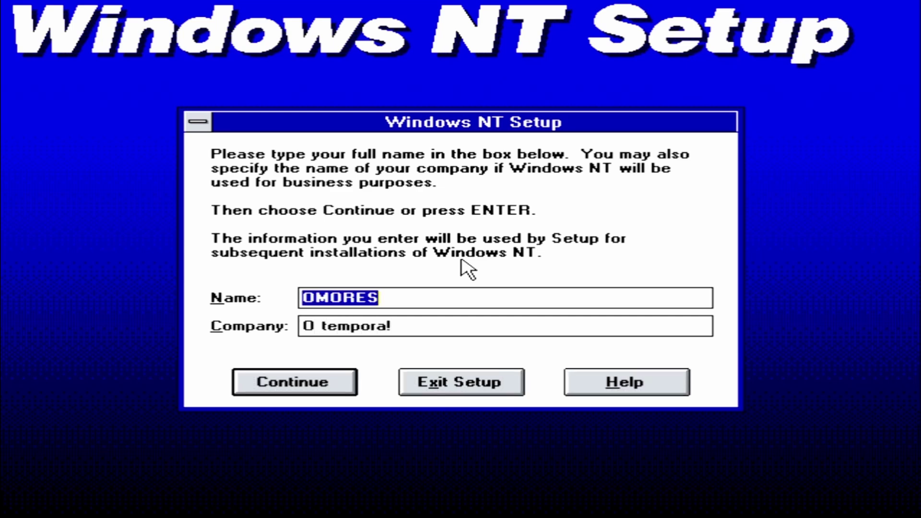
click(288, 377)
click(263, 349)
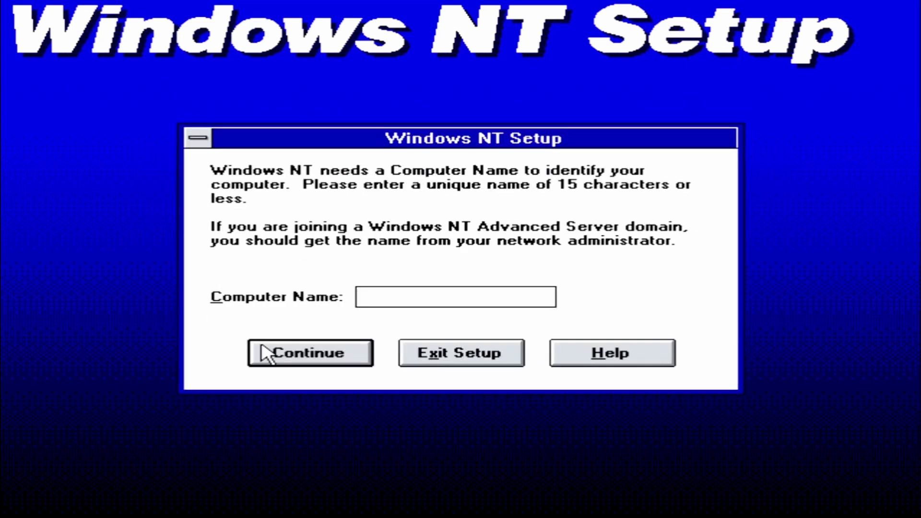
text(OMORES)
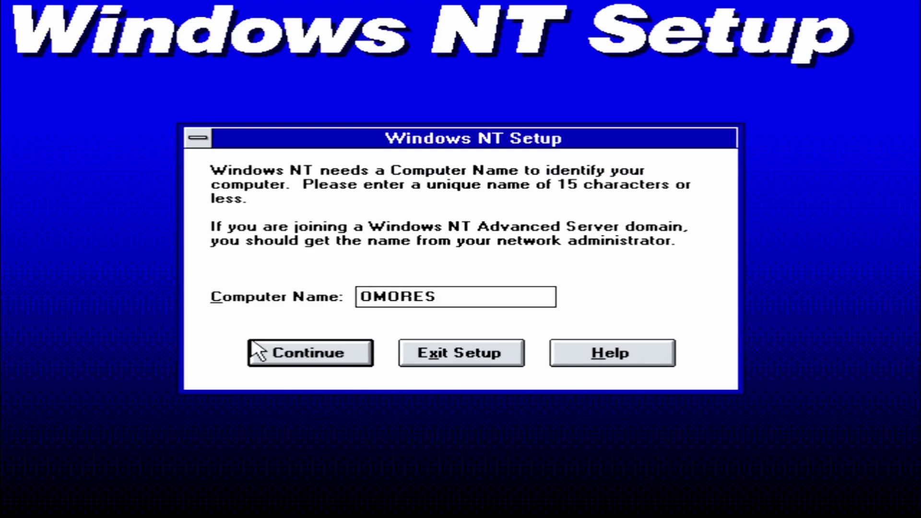
click(281, 353)
click(259, 332)
Step: Accept the language, skip printer and network setup, and start copying files
click(303, 349)
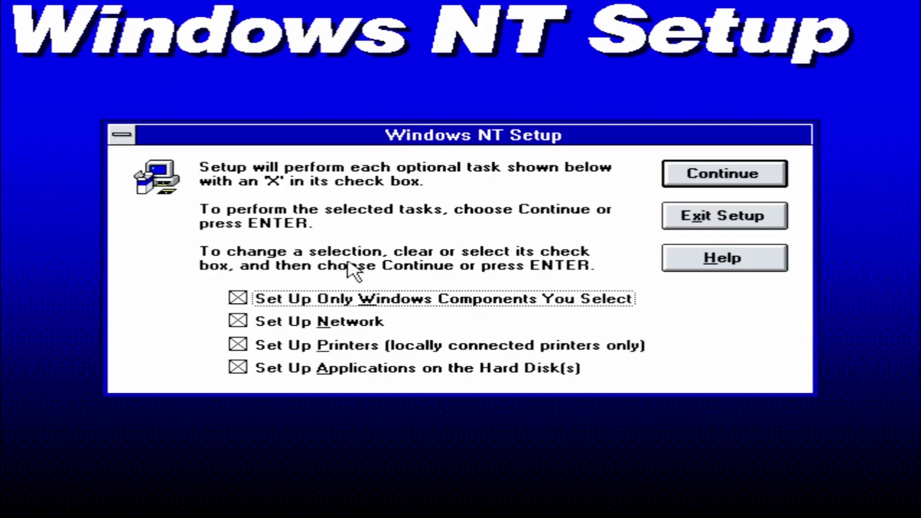
click(341, 348)
click(288, 323)
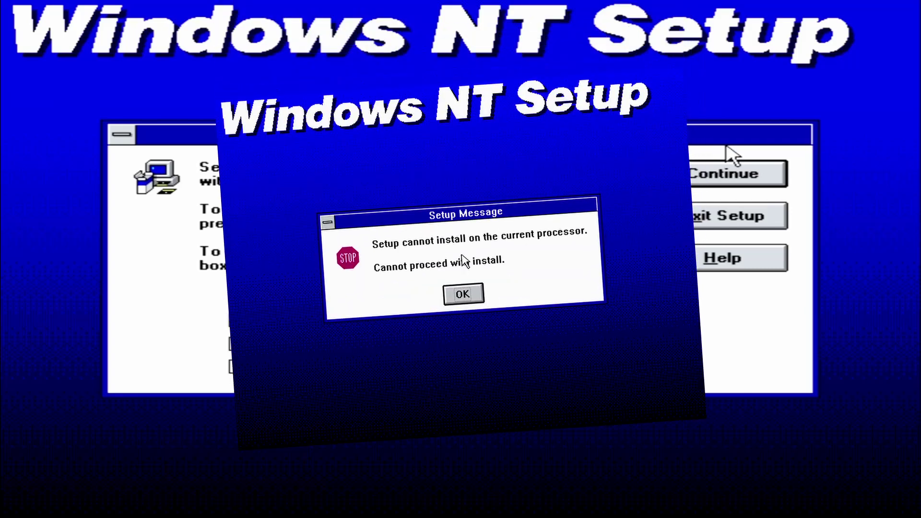
click(723, 166)
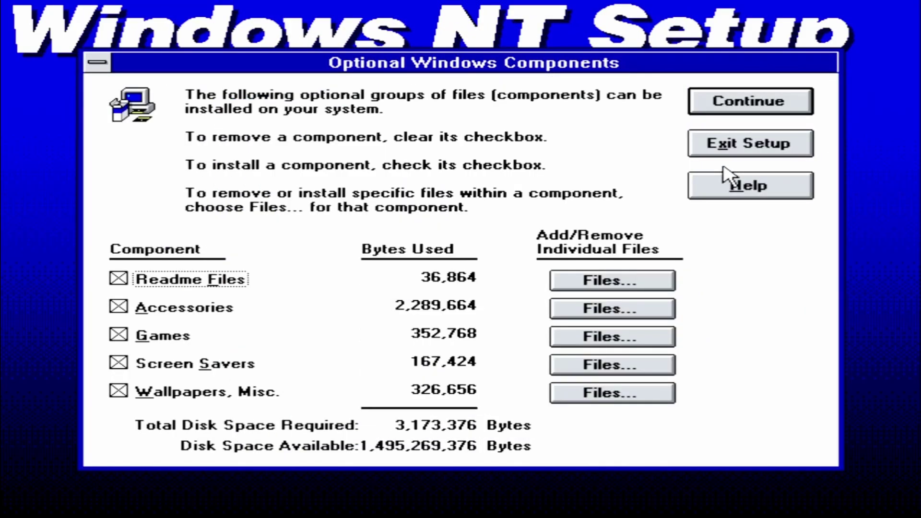
click(790, 103)
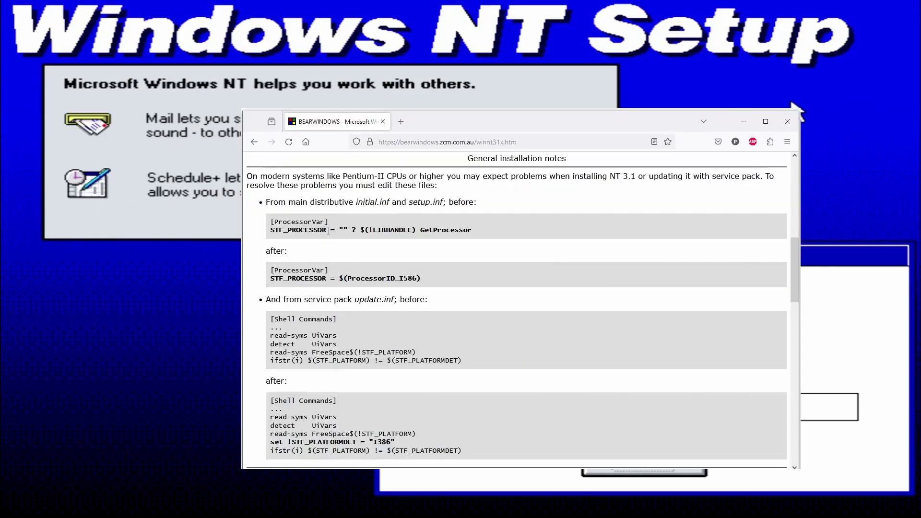
Step: Select the STF_PROCESSOR = $(ProcessorID_I386) line in the BearWindows 'after' code block
drag(270, 278, 421, 278)
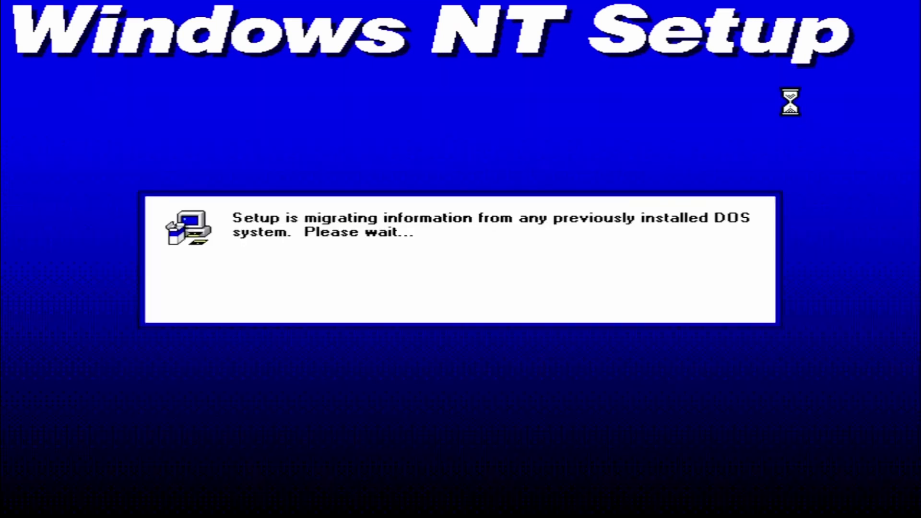
Step: Dismiss the virtual memory notice, set the time zone to Athens, and confirm the disk prompt
click(687, 186)
click(705, 199)
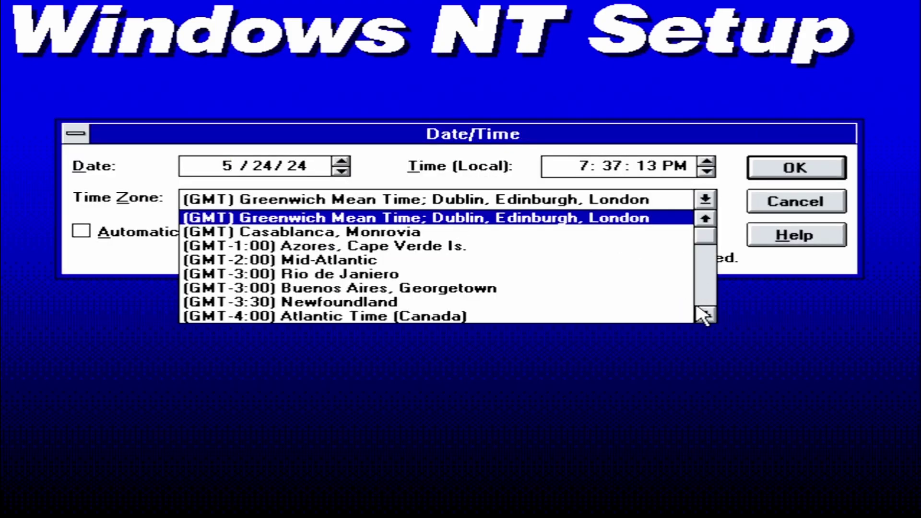
drag(702, 309, 701, 310)
click(442, 290)
click(808, 173)
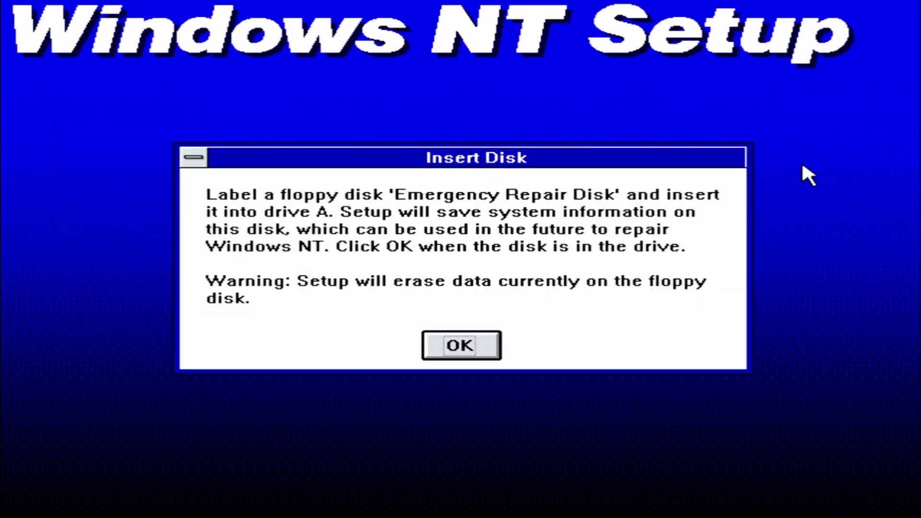
click(471, 342)
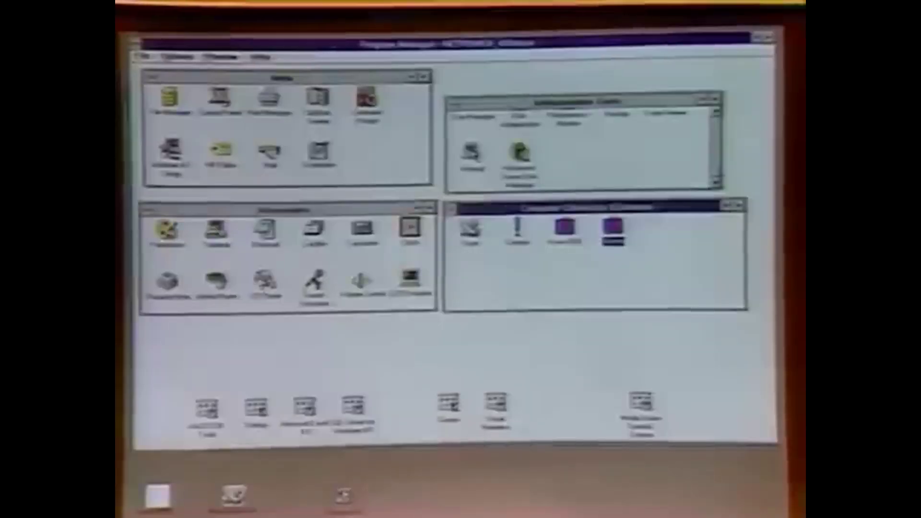
Step: Restore NT Diagnostics, check its Hardware report showing a MIPS R4000 CPU, then close it
click(343, 495)
click(373, 404)
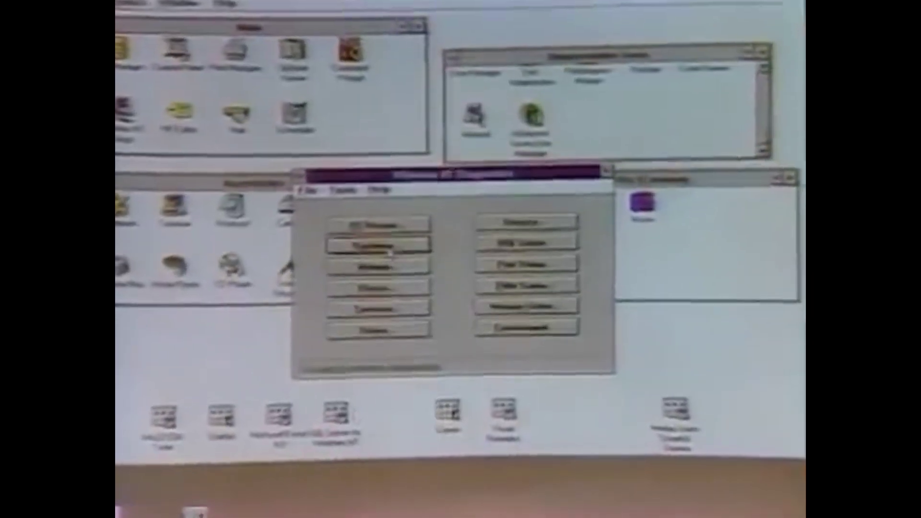
click(384, 245)
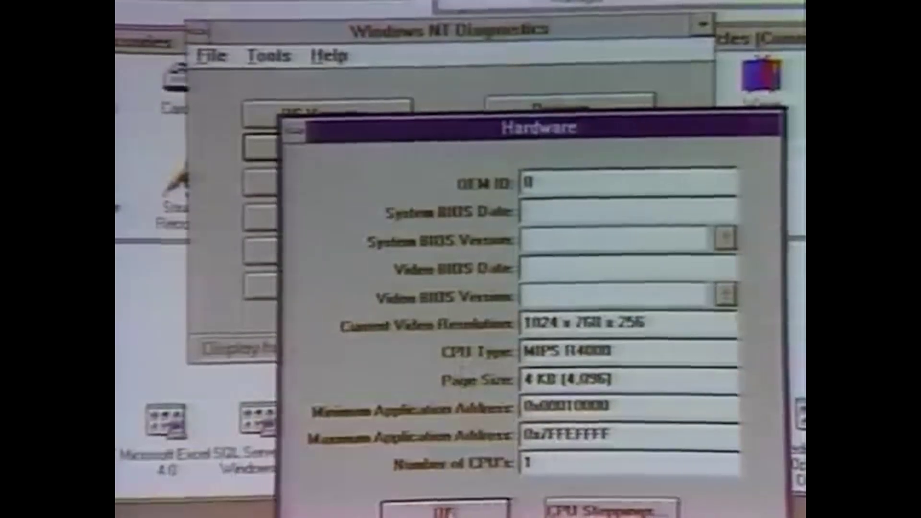
key(Return)
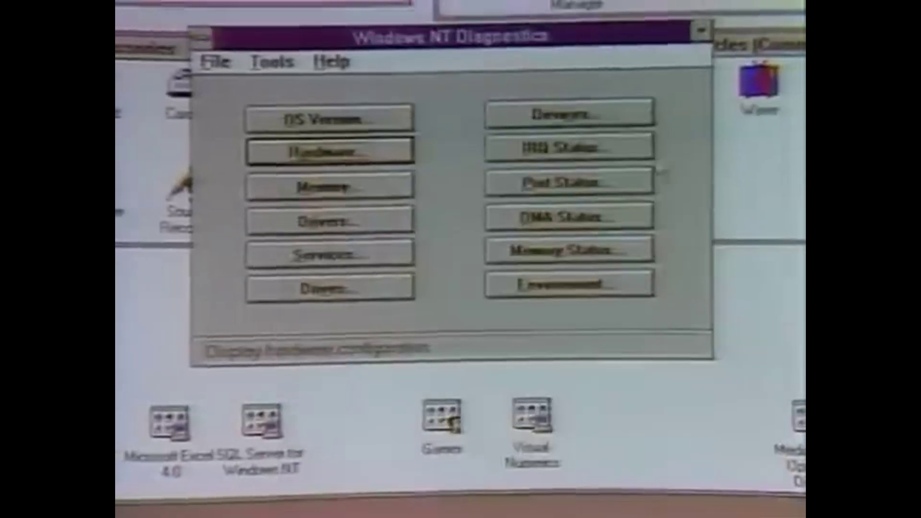
key(alt+F4)
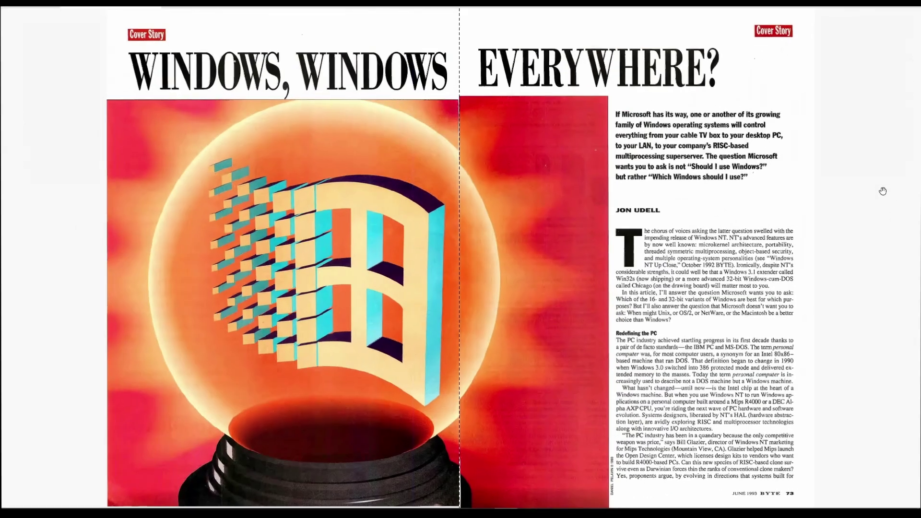
Step: Turn two spreads ahead in the BYTE scan and zoom into the 'Who Needs Windows NT?' box
key(Page_Down)
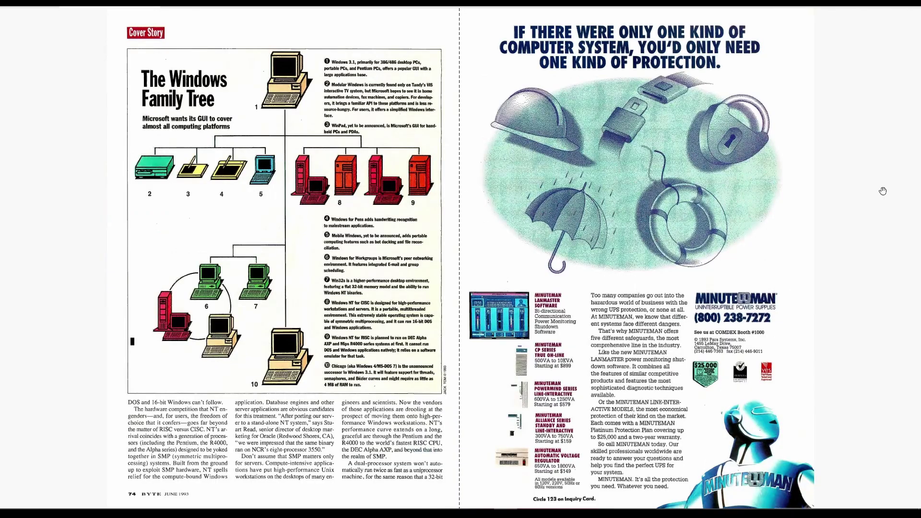
key(Page_Down)
key(Page_Down)
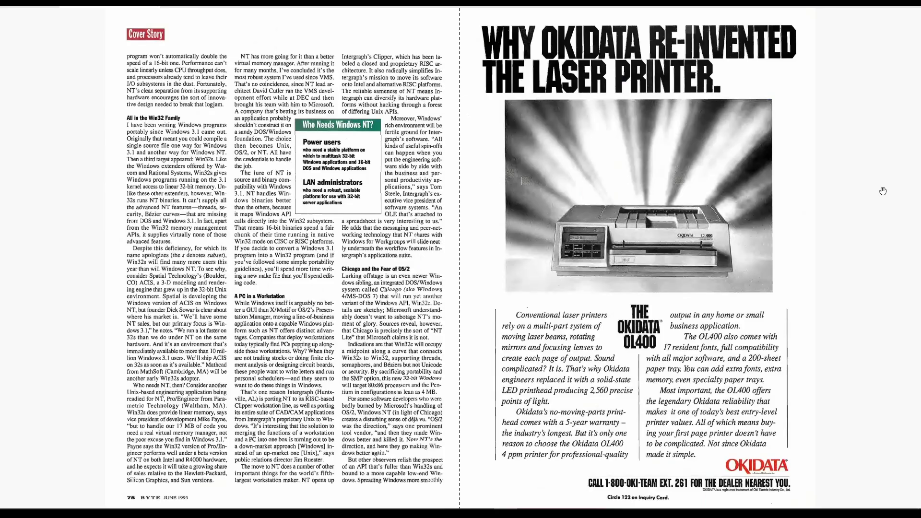
scroll(311, 176, up, 5)
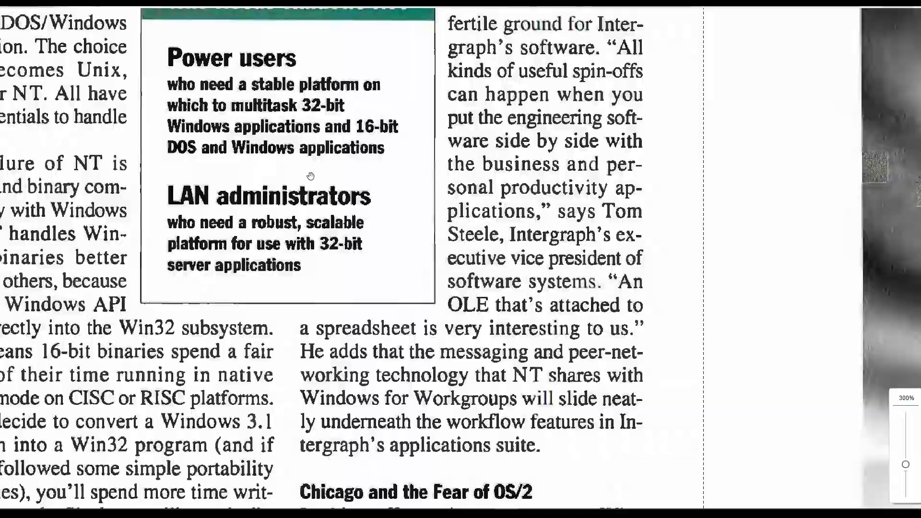
scroll(311, 176, up, 1)
drag(725, 65, 890, 194)
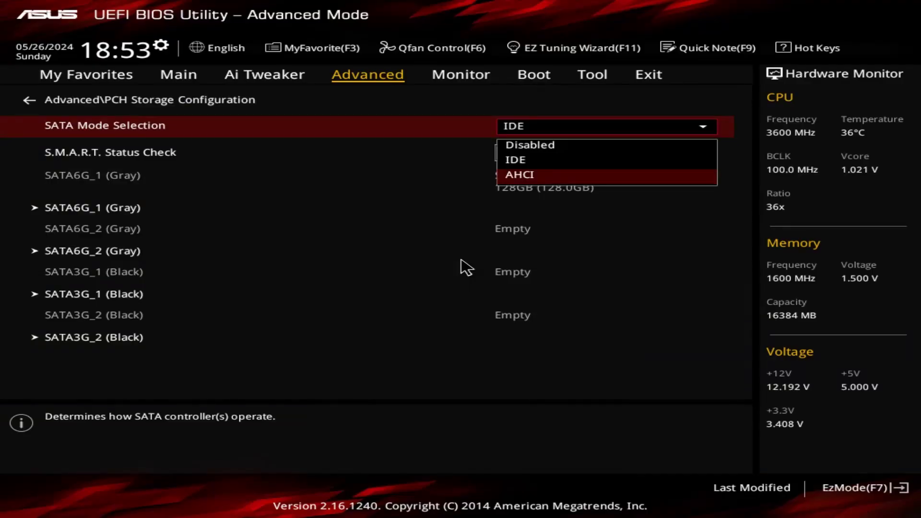
Step: Set SATA Mode Selection to IDE, then browse the GA-Z68A-D3-B3 board photos
key(Up)
key(Return)
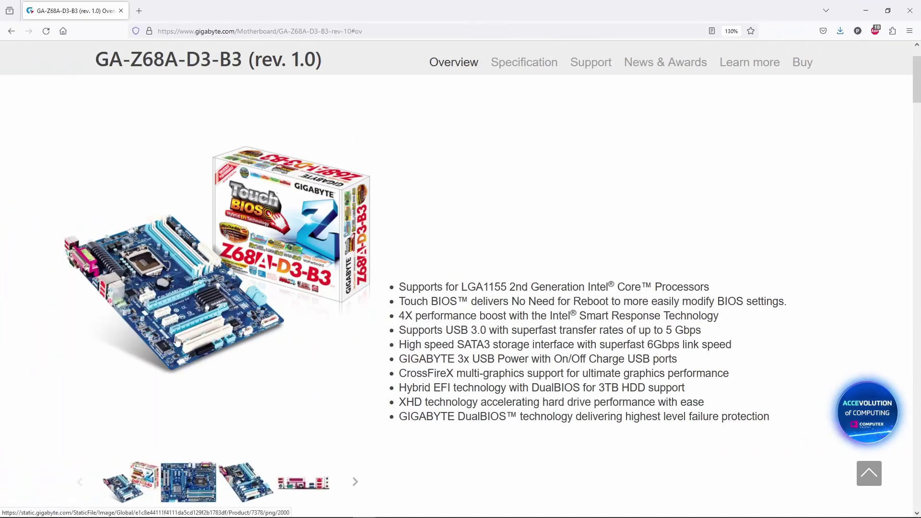
click(187, 489)
click(220, 488)
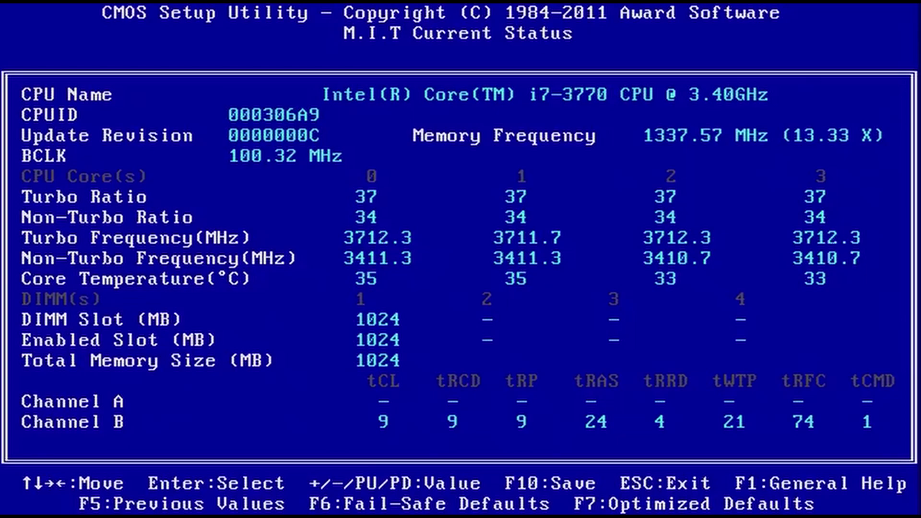
Step: Go from M.I.T. to Integrated Peripherals and check PCH SATA Control Mode IDE, Port0-3 Native Mode Disabled
key(Escape)
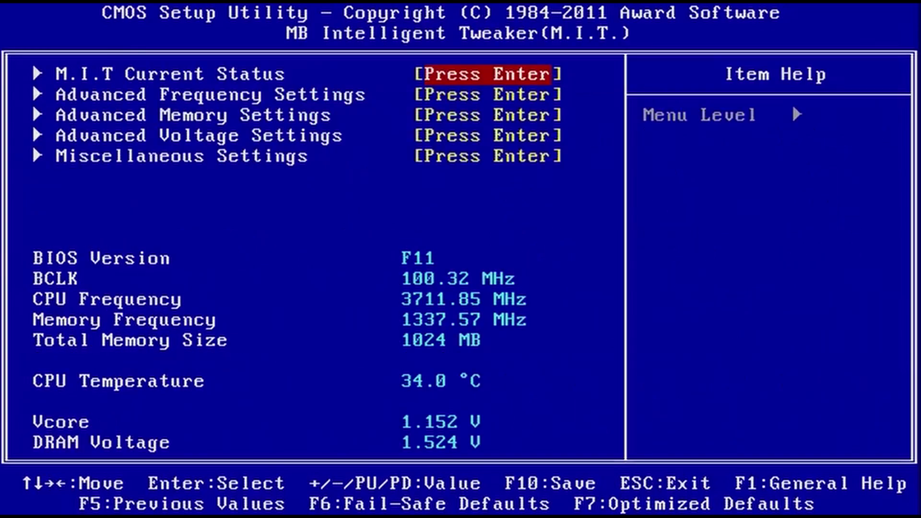
key(Escape)
key(Down)
key(Down)
key(Down)
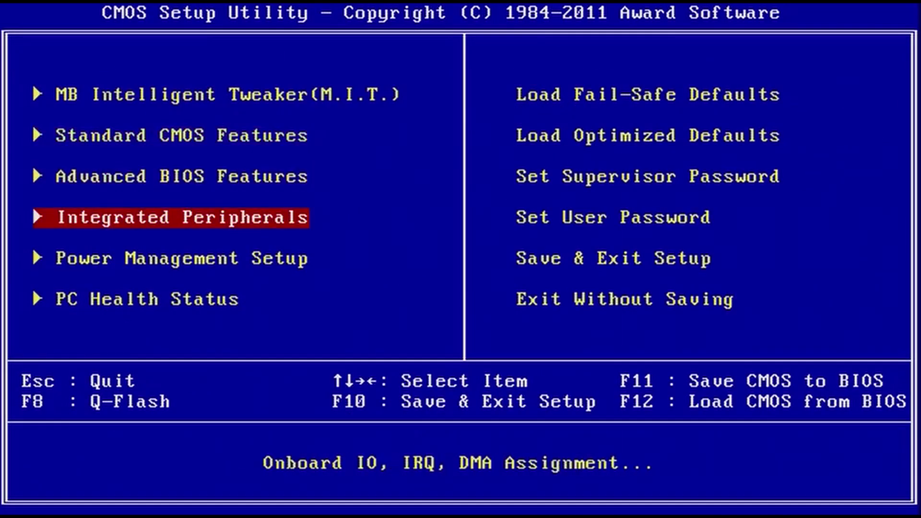
key(Return)
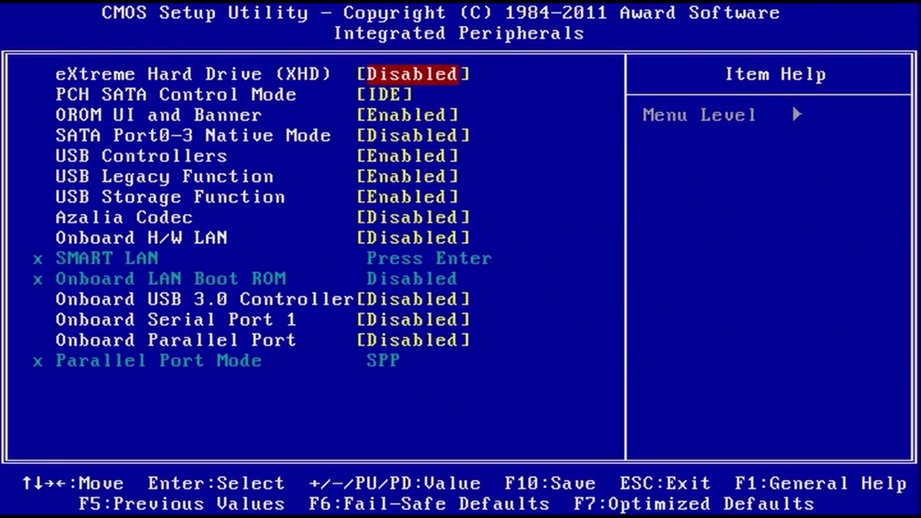
key(Down)
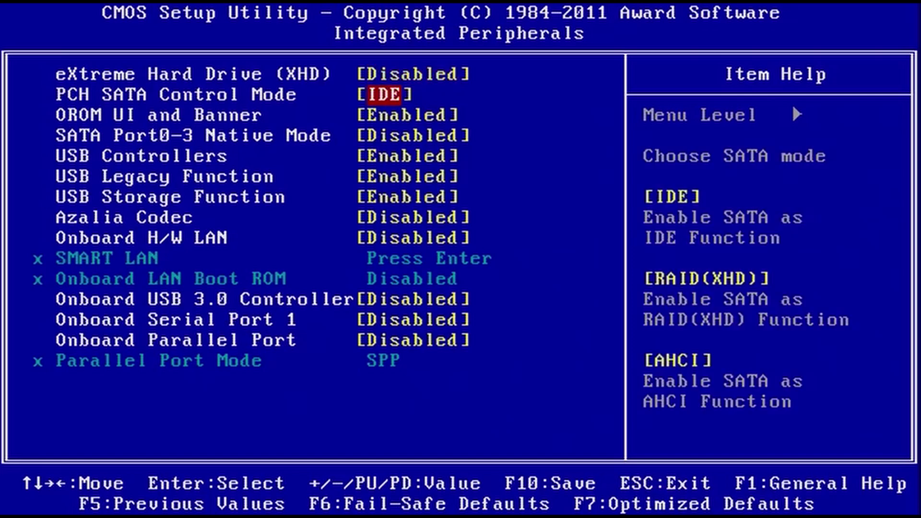
key(Down)
key(Down)
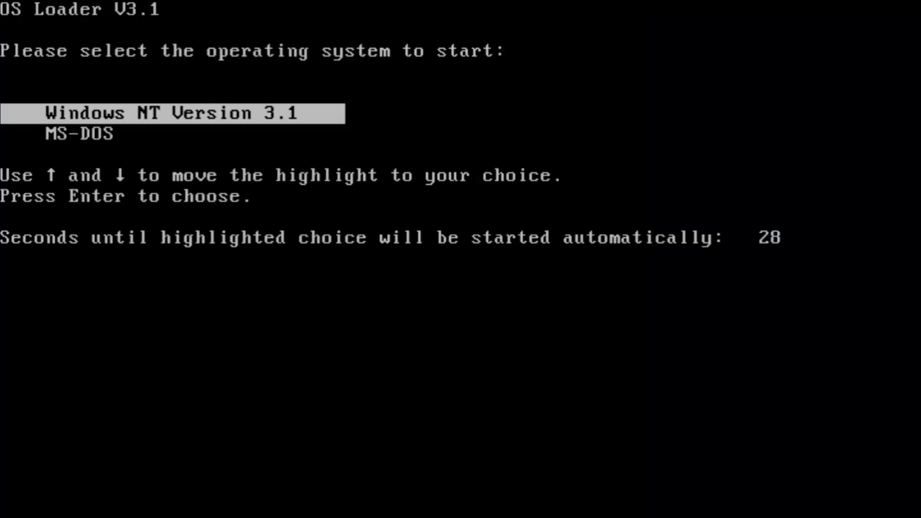
Step: Boot Windows NT Version 3.1 from OS Loader and log on with the account password
key(Return)
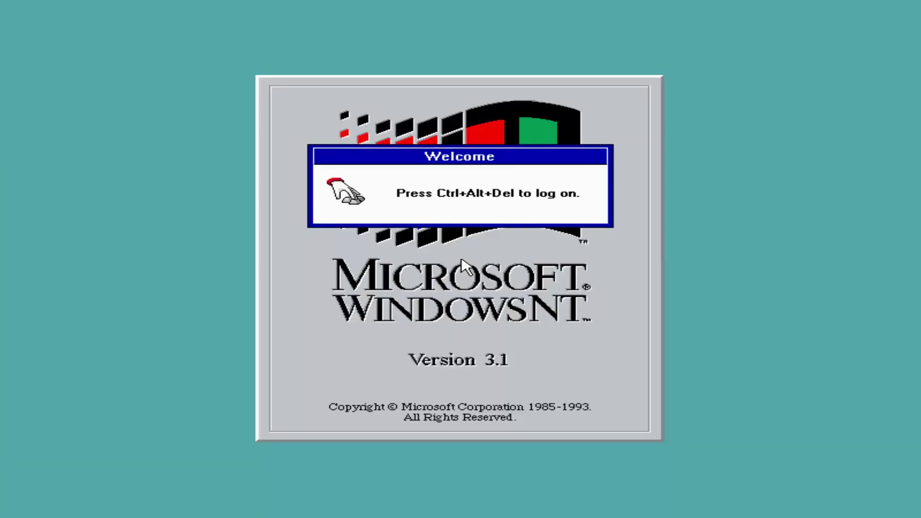
key(ctrl+alt+Delete)
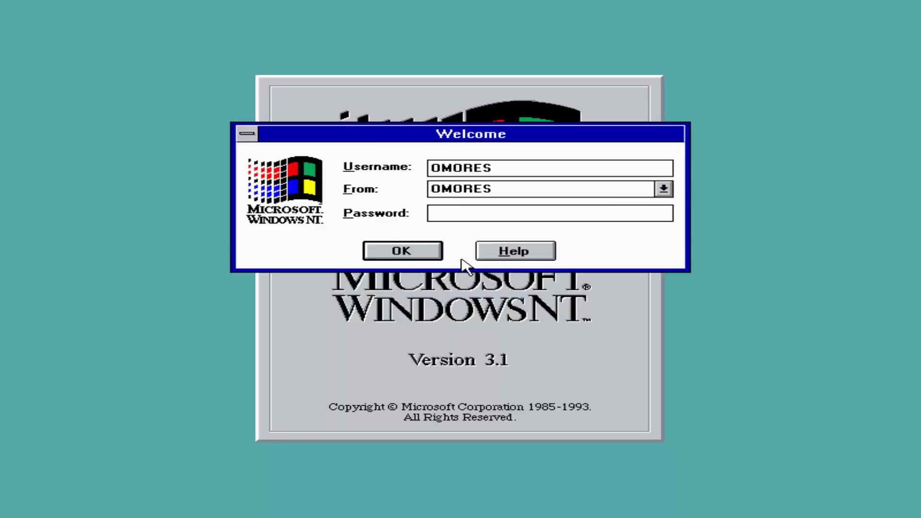
key(Return)
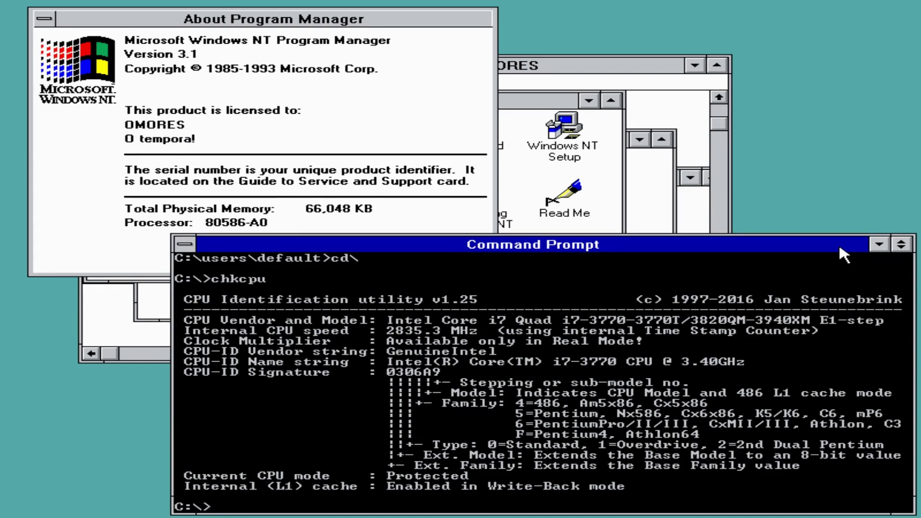
Step: Switch to Program Manager through the Task List and dismiss the About Program Manager box
key(ctrl+Escape)
click(406, 198)
double_click(405, 197)
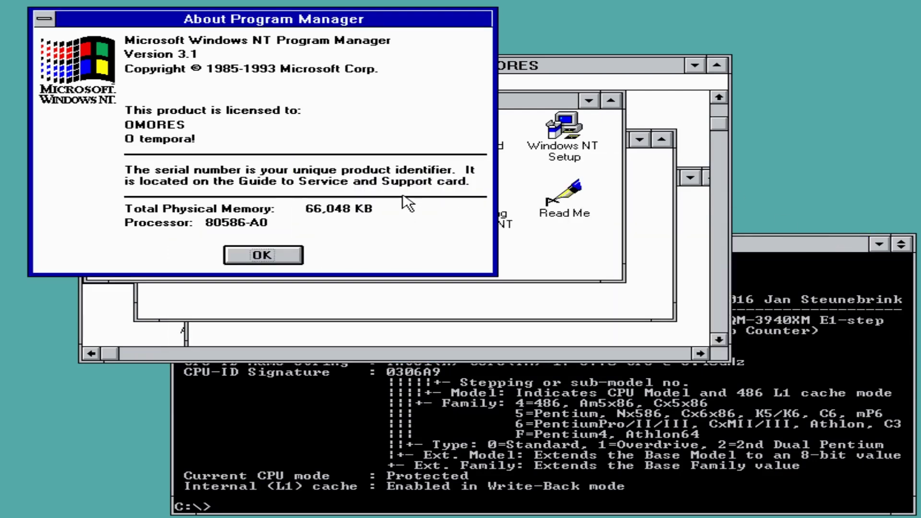
click(269, 251)
Step: Paste the screenshot into Paintbrush and save it as cpu.bmp
double_click(511, 166)
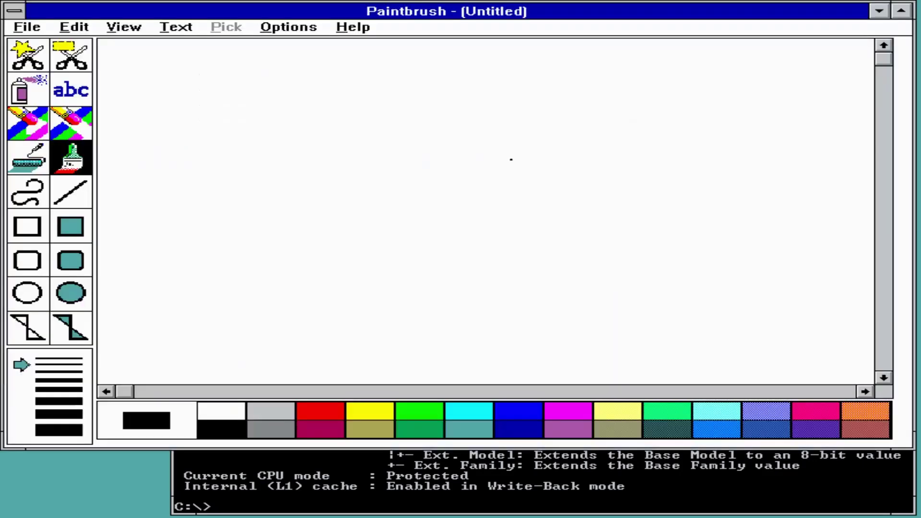
click(67, 24)
click(90, 94)
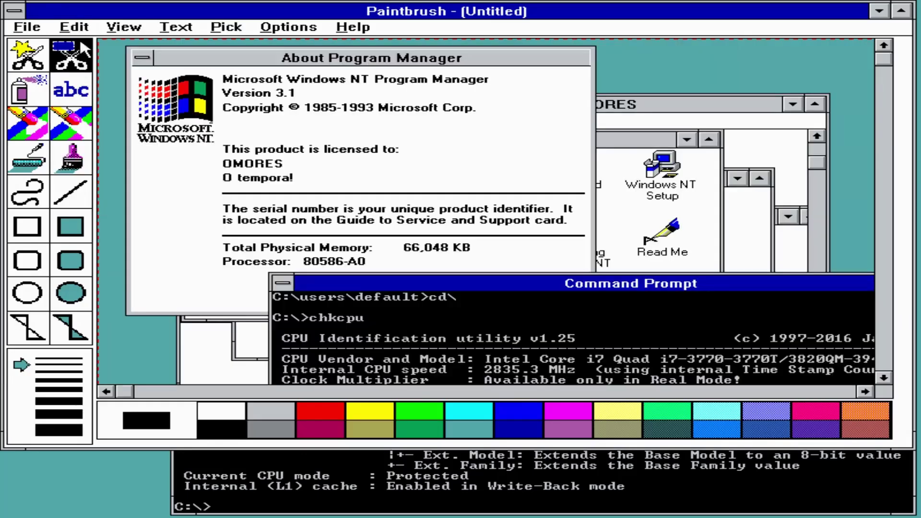
click(26, 27)
click(88, 102)
text(cpu.bmp)
key(Return)
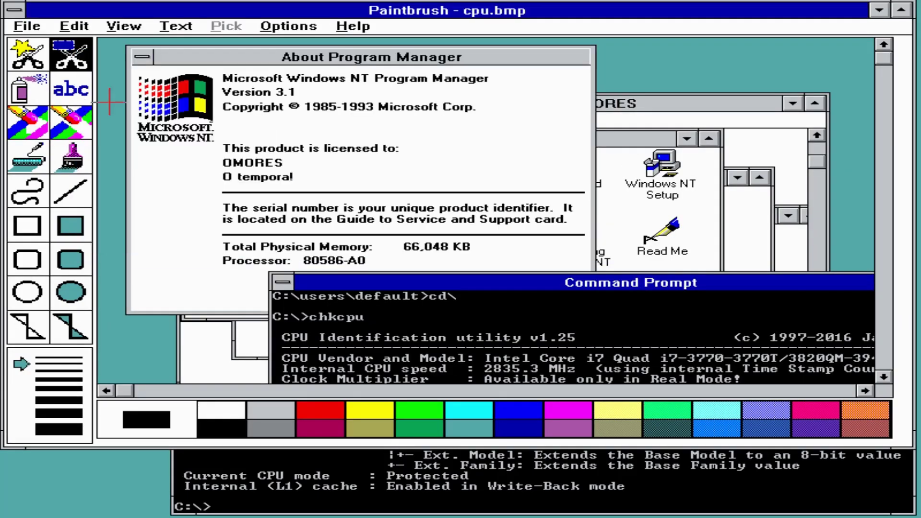
click(883, 100)
click(887, 125)
Step: Exit Paintbrush, reopen About Program Manager, then boot Windows NT Version 3.1 again
click(26, 26)
click(48, 160)
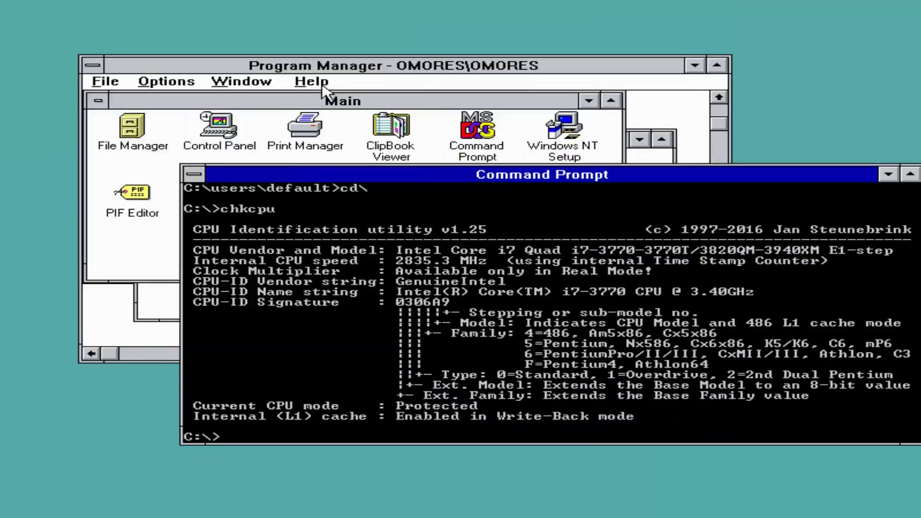
click(312, 82)
click(347, 151)
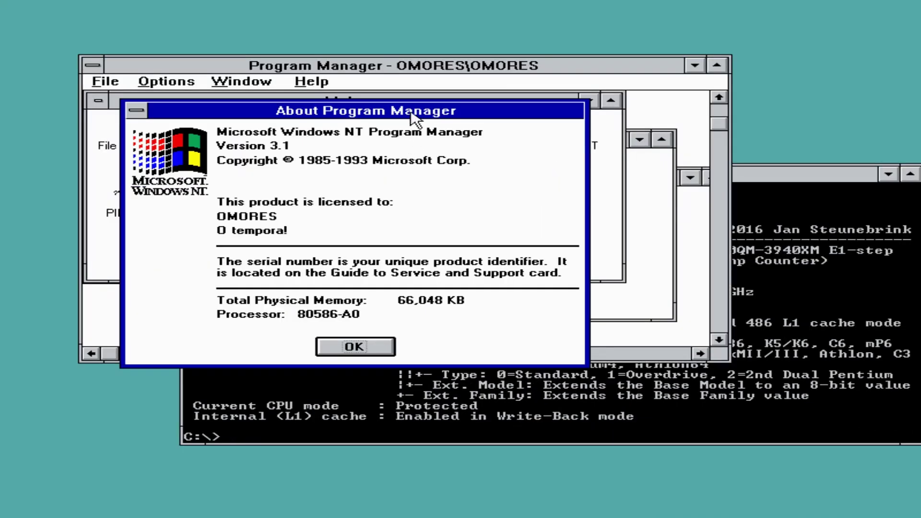
drag(411, 115, 308, 38)
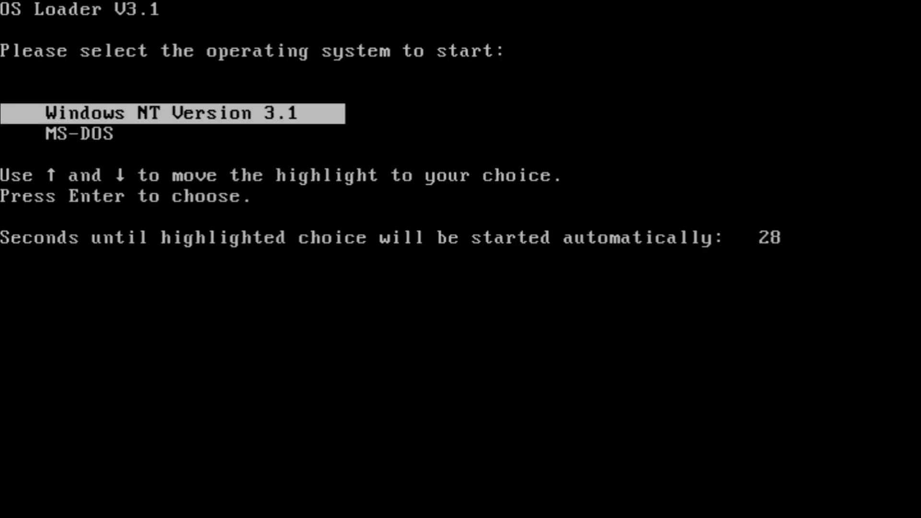
key(Return)
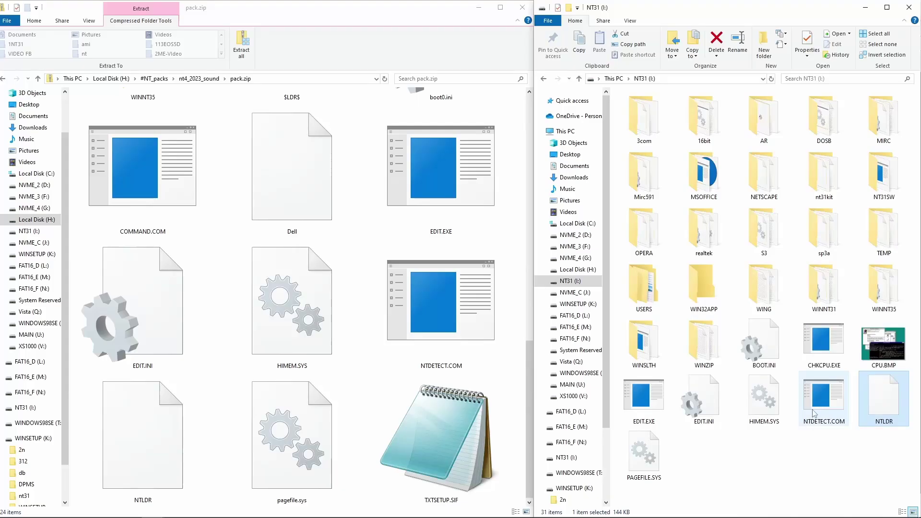
Step: Compare NTDETECT.COM's properties on NT31 (I:) with the copy inside pack.zip
right_click(800, 405)
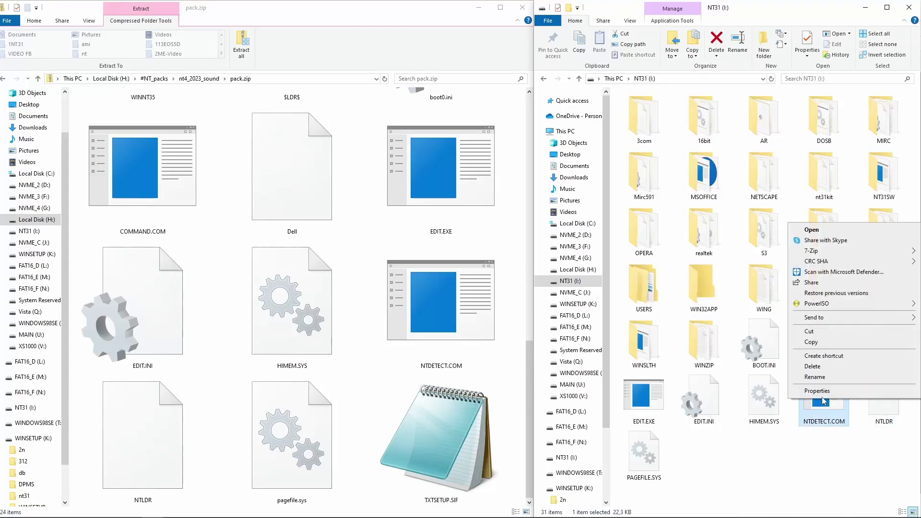
click(818, 391)
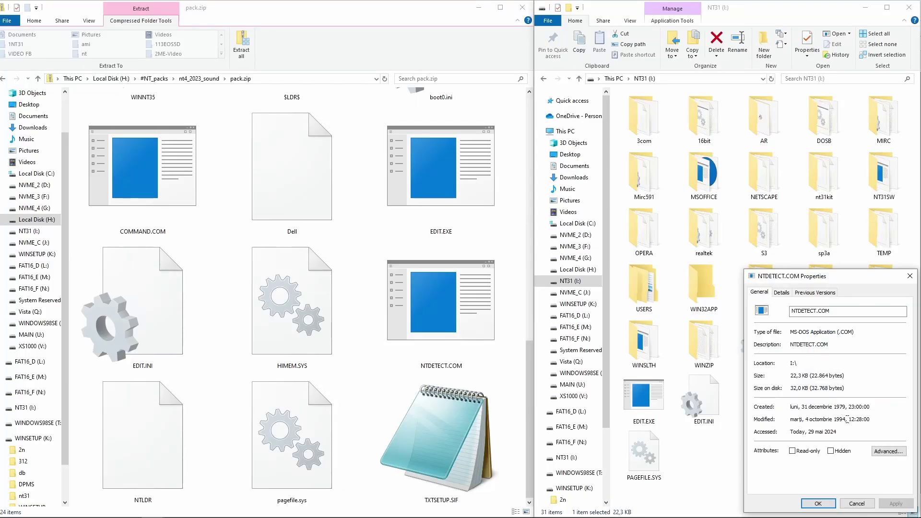
click(909, 277)
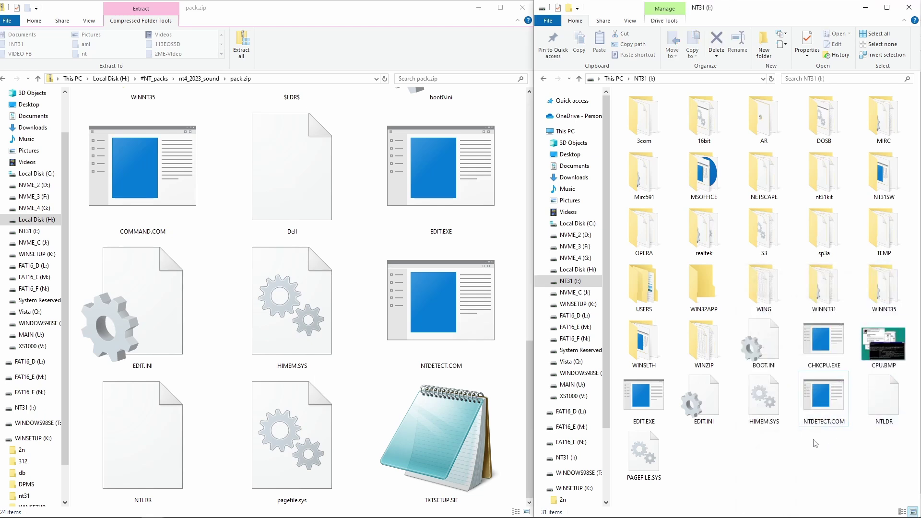
click(434, 292)
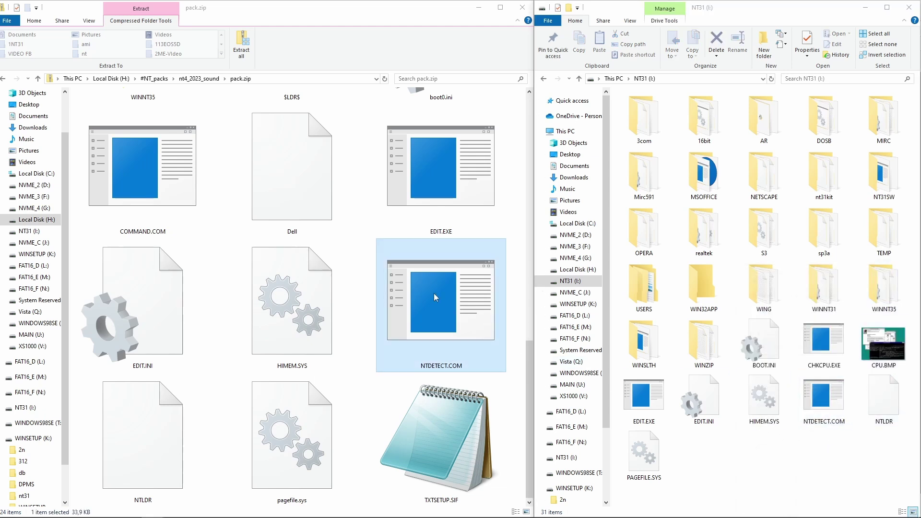
right_click(433, 293)
click(463, 353)
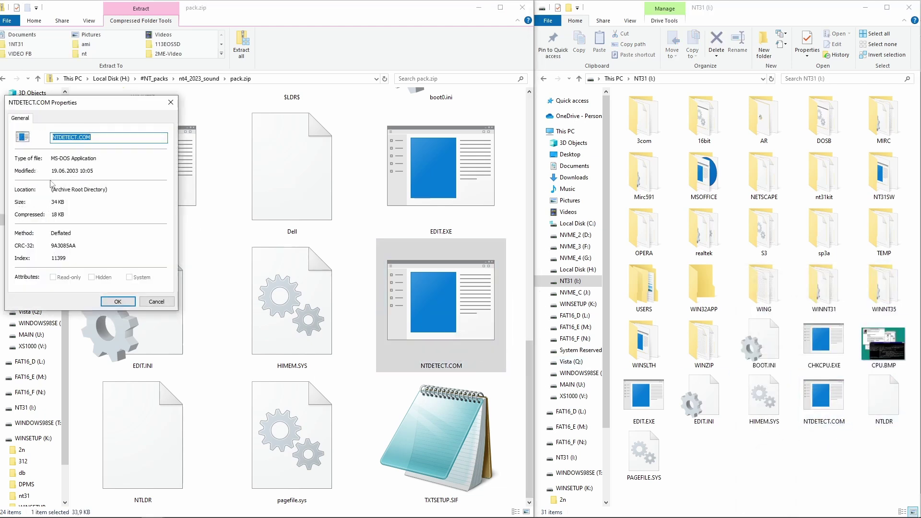
click(70, 172)
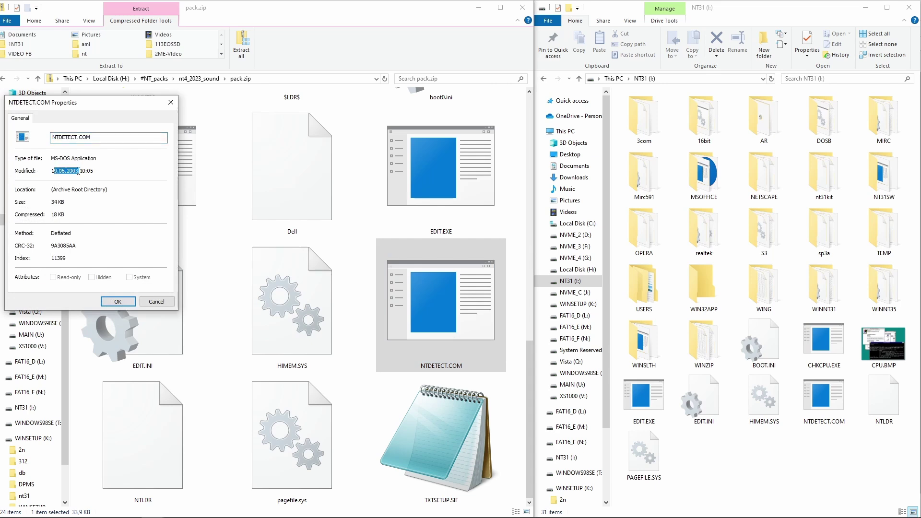
click(171, 103)
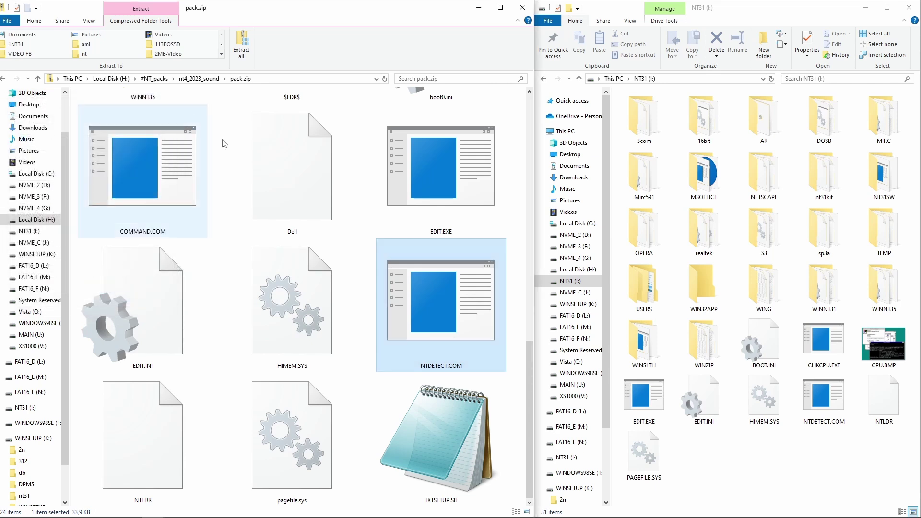
Step: Copy NTDETECT.COM and NTLDR onto NT31 (I:), replacing the old files, and show extra large icons
ctrl+click(143, 432)
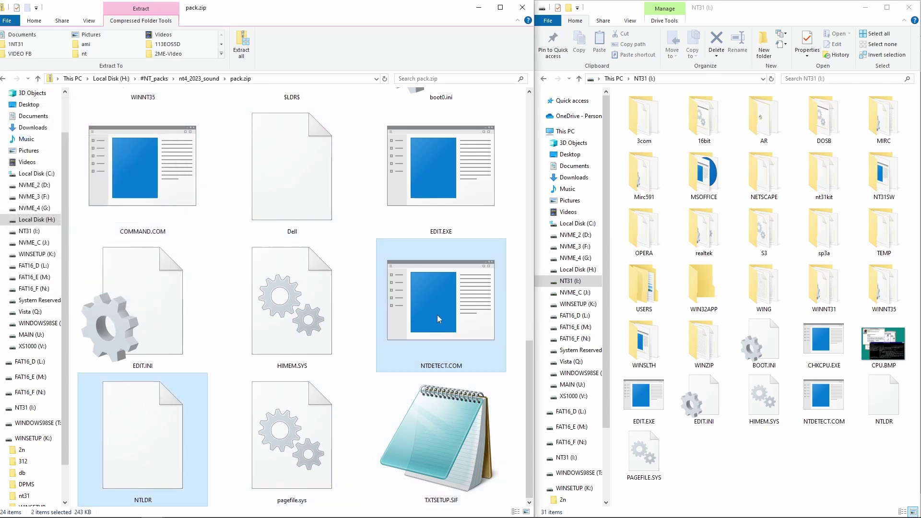
drag(435, 300, 767, 442)
click(418, 186)
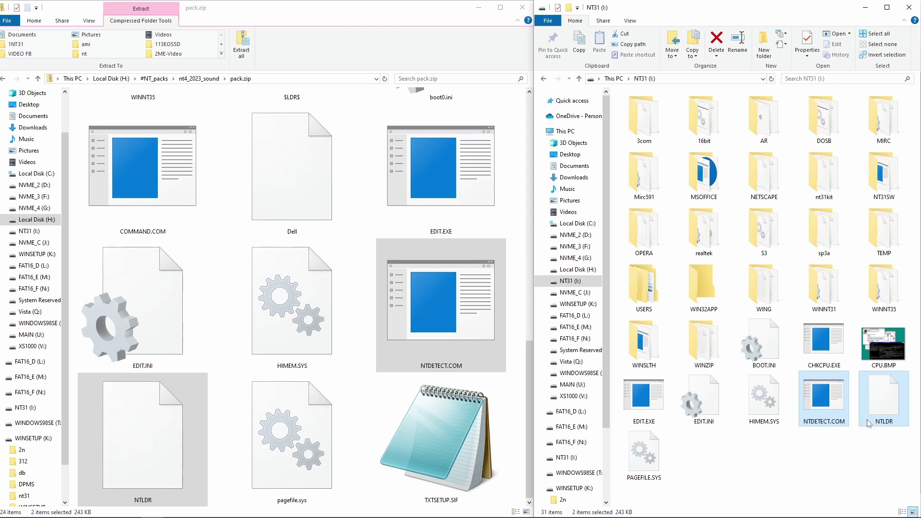
click(630, 21)
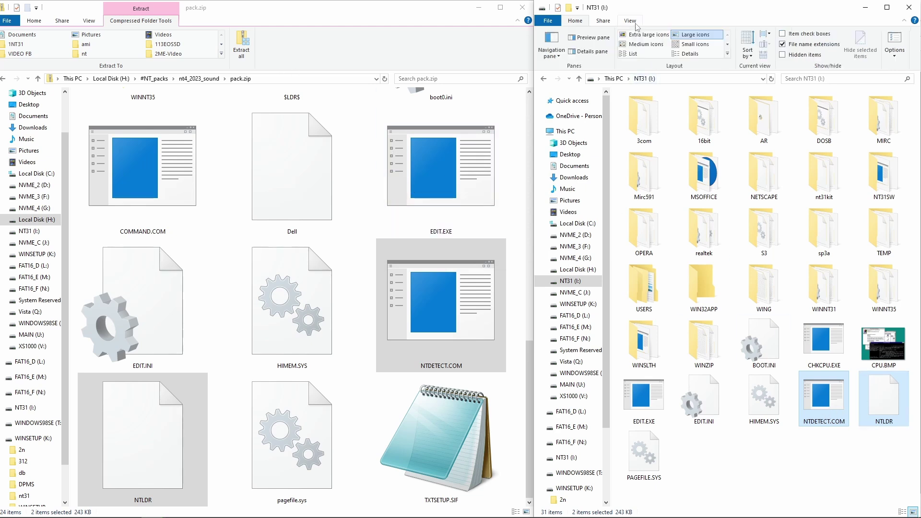
click(648, 34)
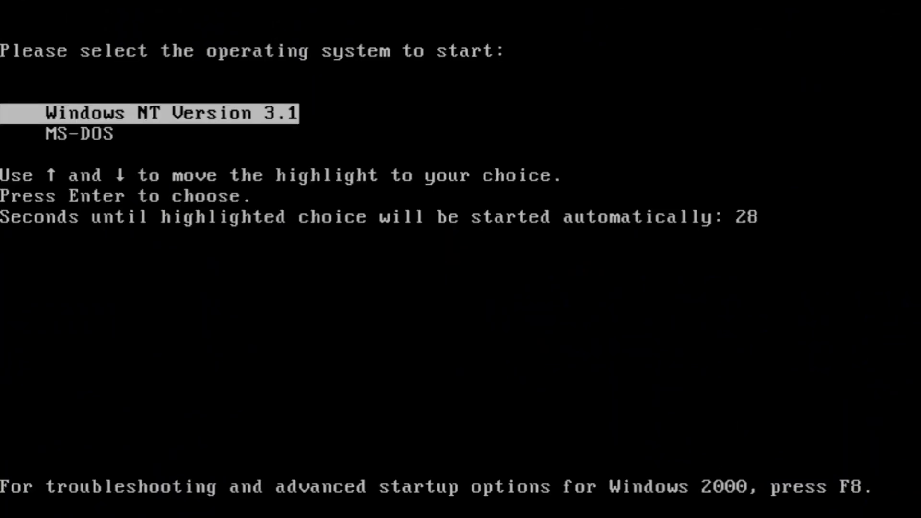
Step: Boot Windows NT Version 3.1 through the new loader, reaching Program Manager with Office 4.3
key(Return)
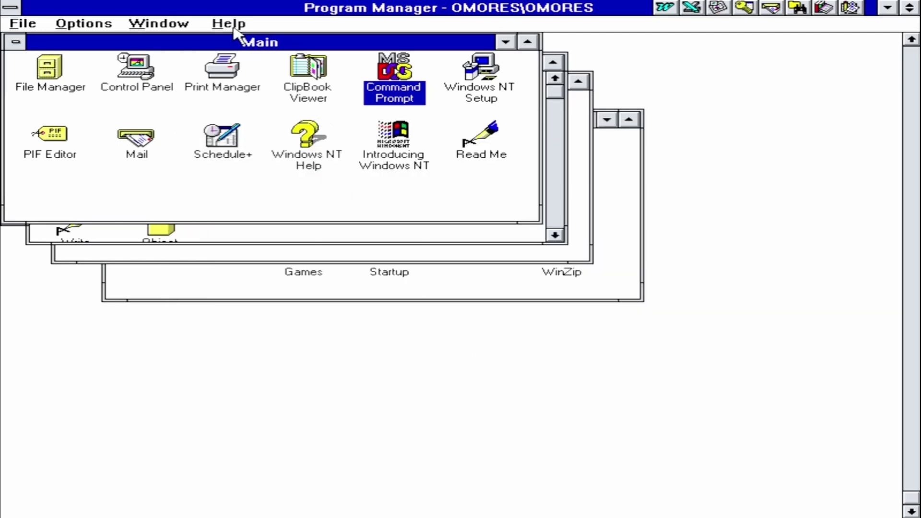
Step: Check About Program Manager (3,747,648 KB memory), then open File Manager on C:\WINNT35\SYSTEM32
click(234, 27)
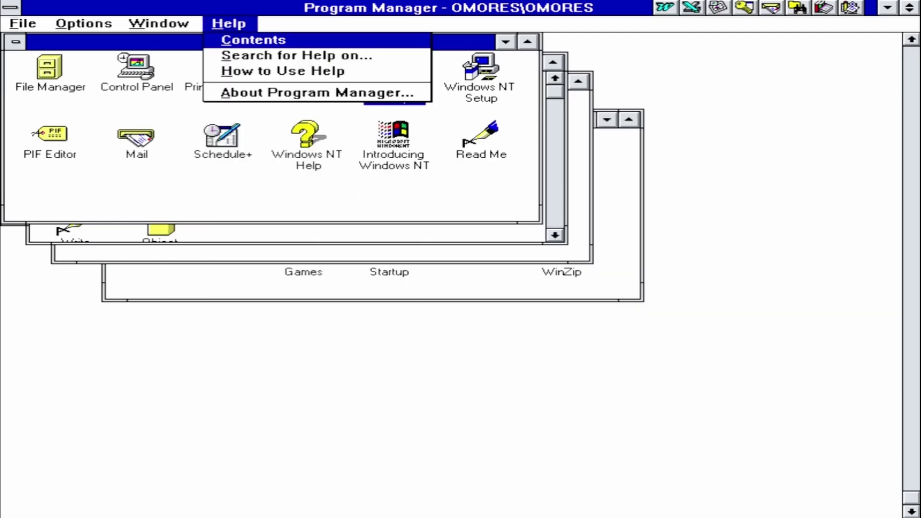
click(251, 95)
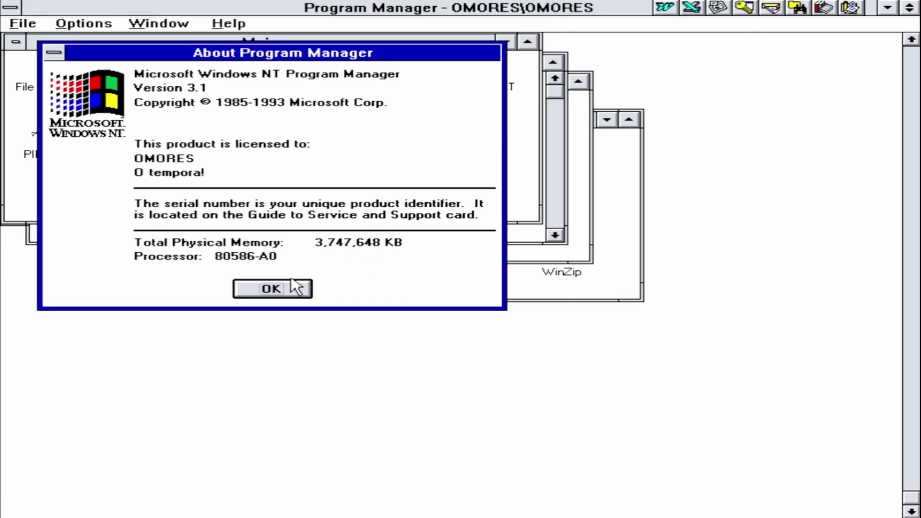
click(284, 290)
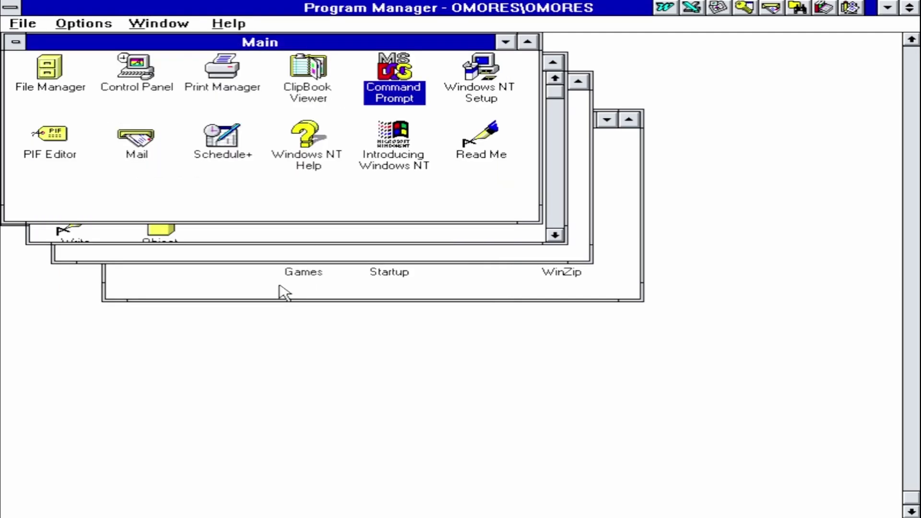
click(472, 71)
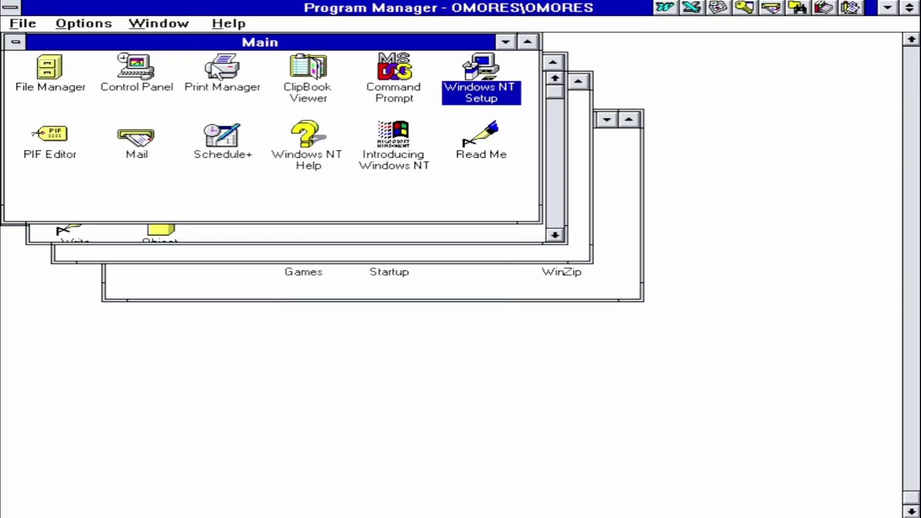
double_click(143, 67)
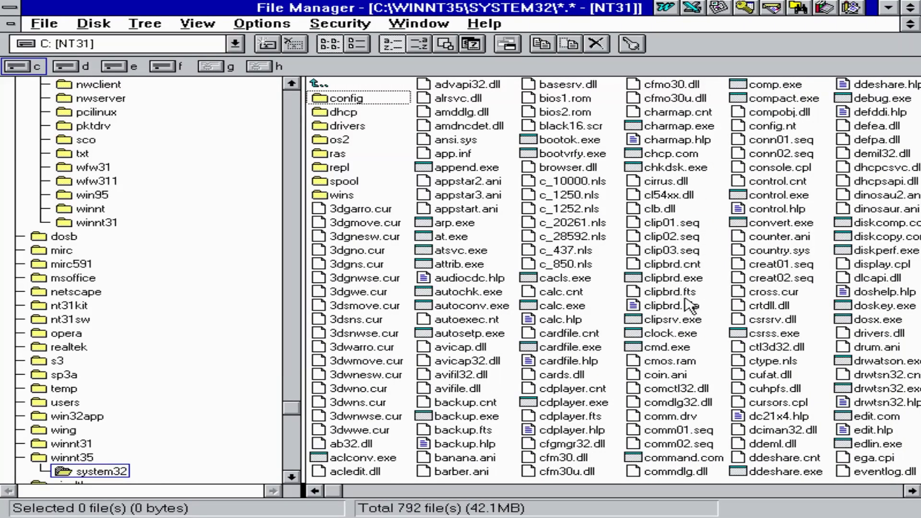
double_click(667, 335)
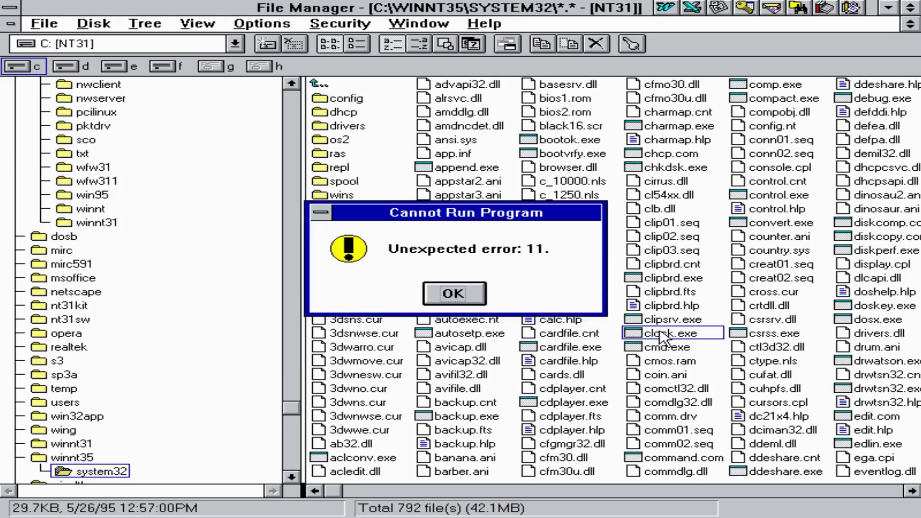
click(466, 295)
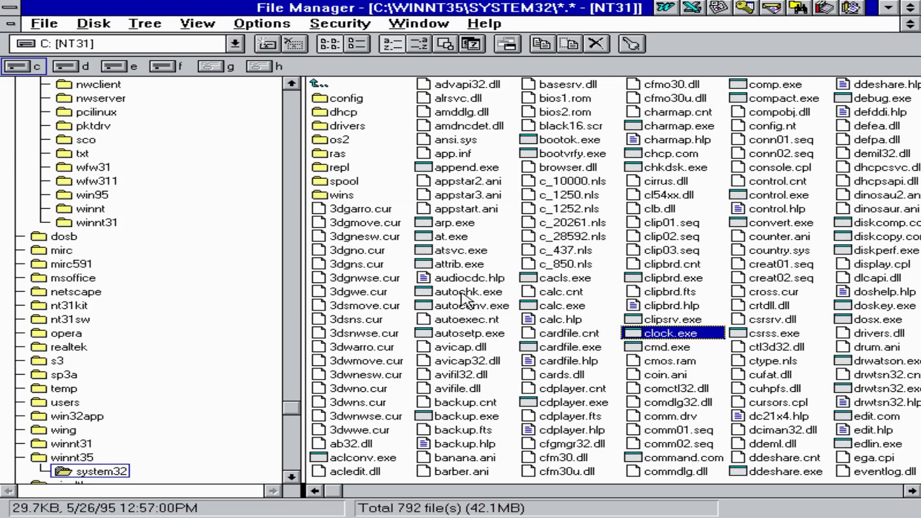
double_click(697, 335)
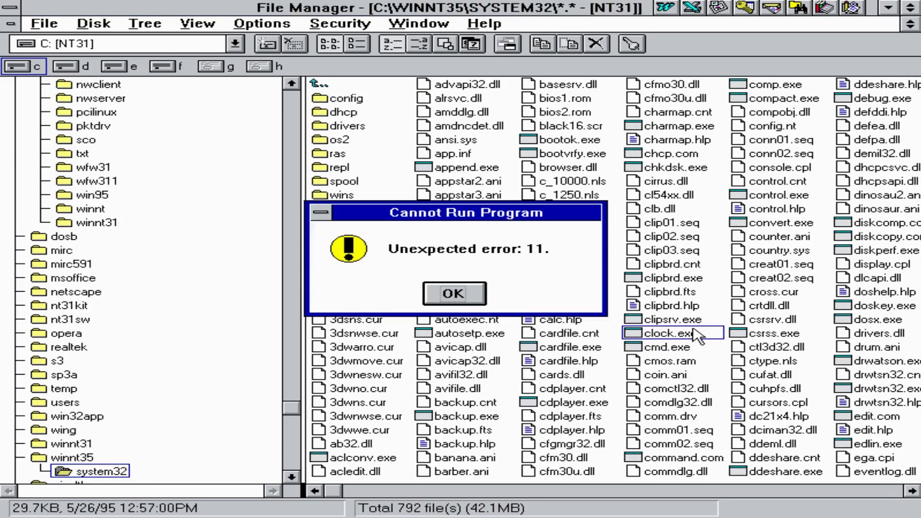
click(456, 296)
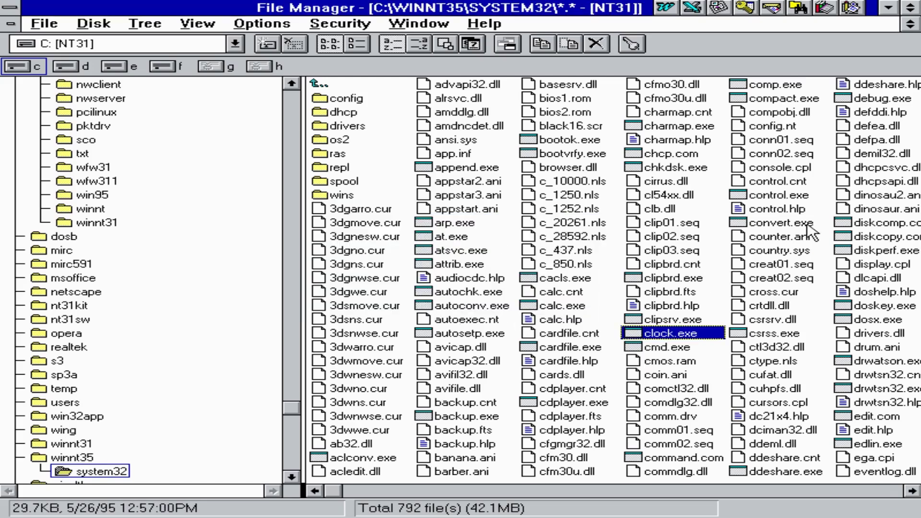
double_click(793, 196)
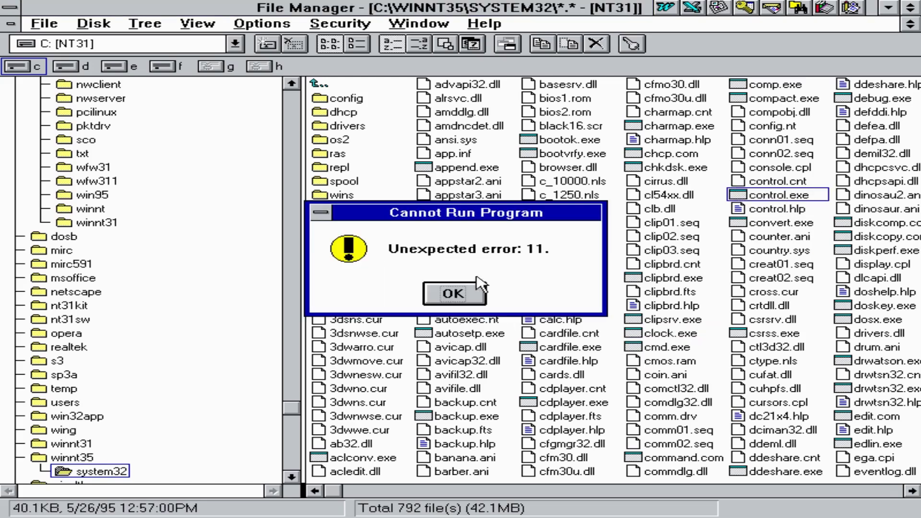
click(463, 292)
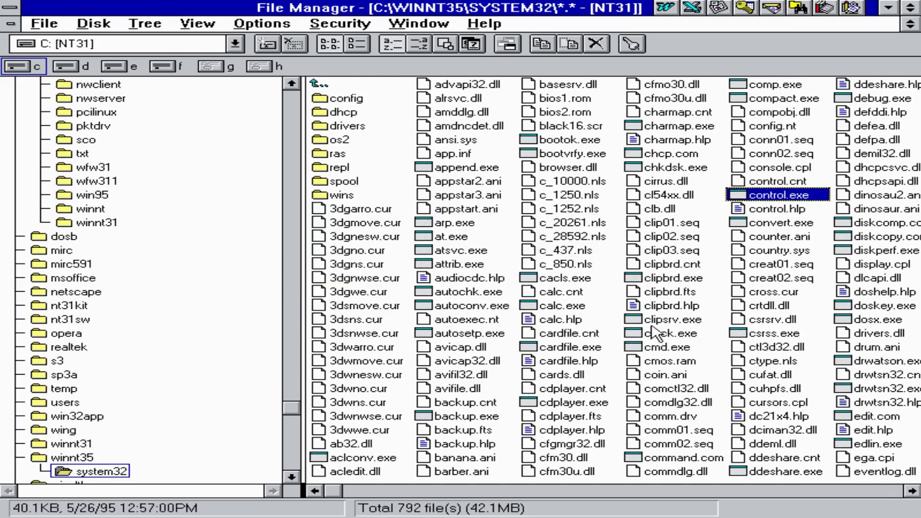
double_click(571, 403)
key(Return)
key(n)
key(n)
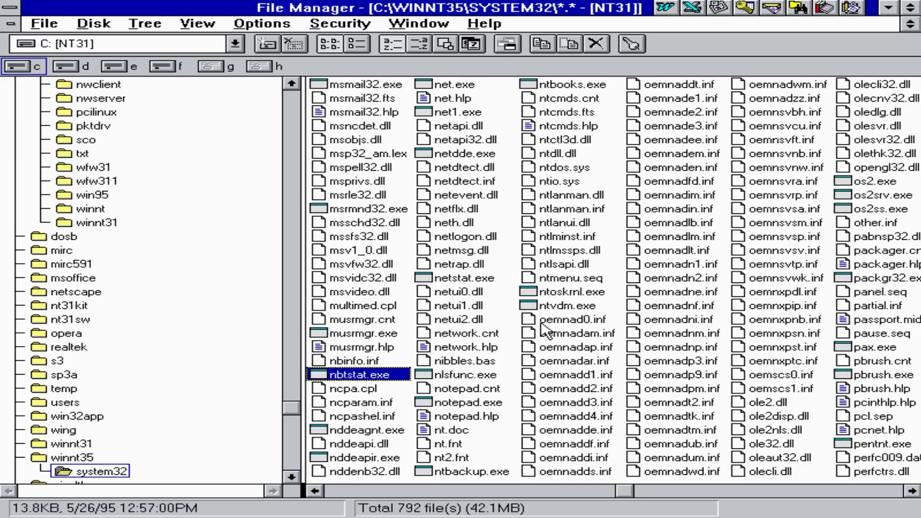
double_click(465, 405)
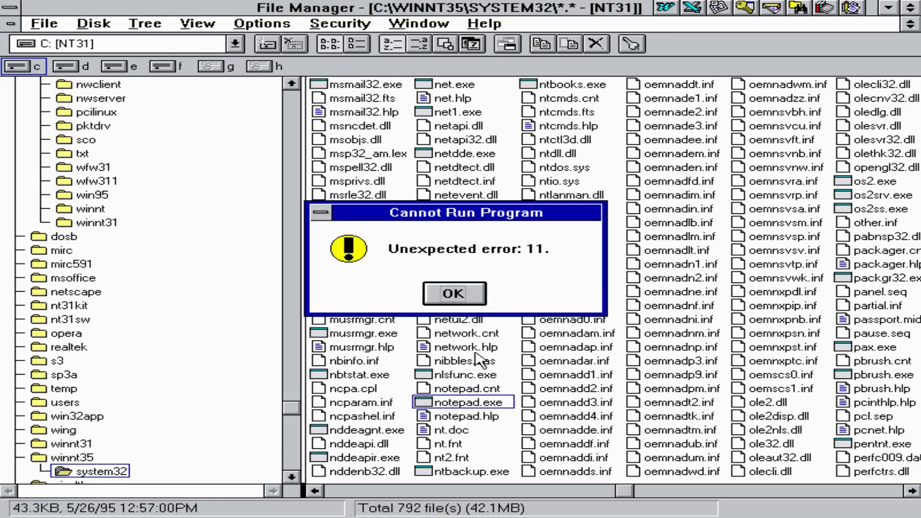
click(475, 294)
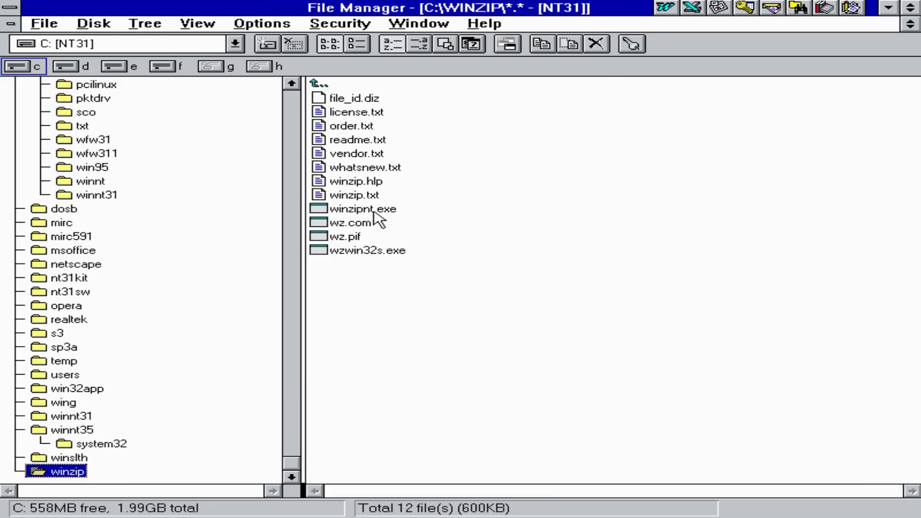
Step: Launch winzipnt.exe, accept the evaluation notice, and view the About WinZip 5.5a details
double_click(369, 207)
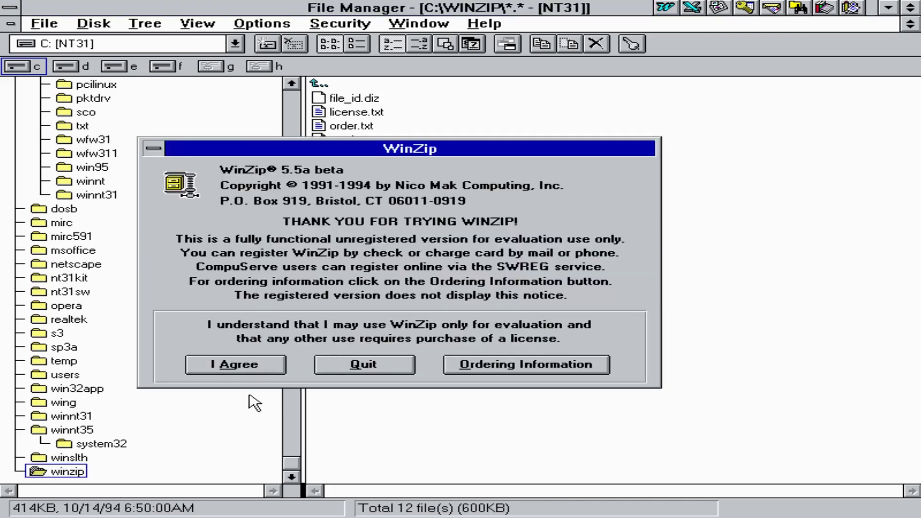
click(226, 368)
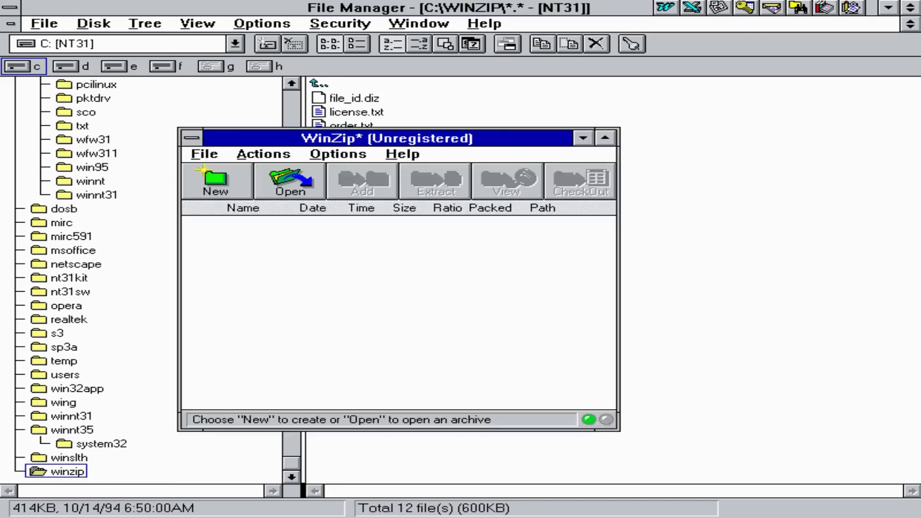
click(416, 155)
click(428, 275)
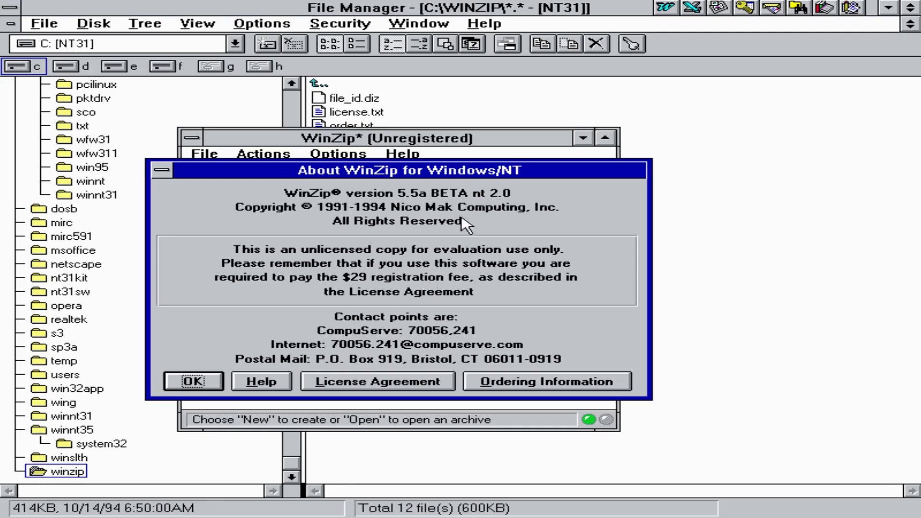
click(175, 384)
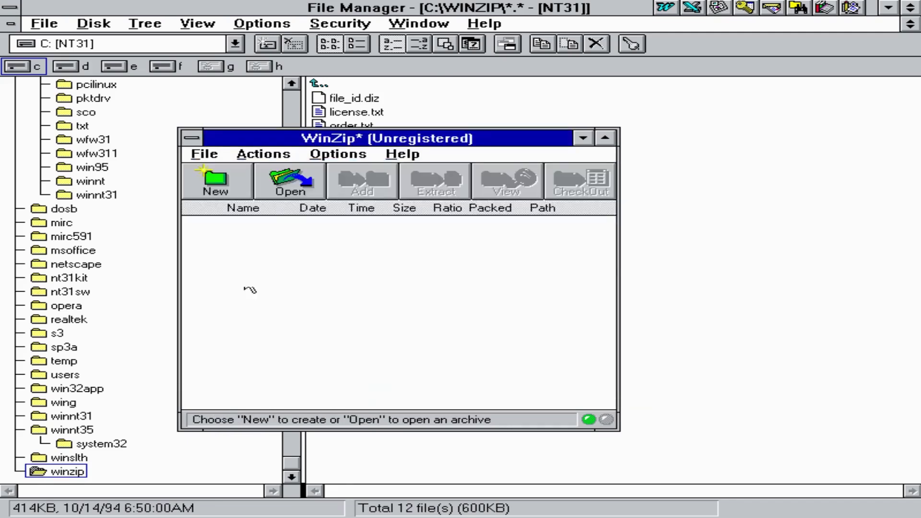
click(205, 154)
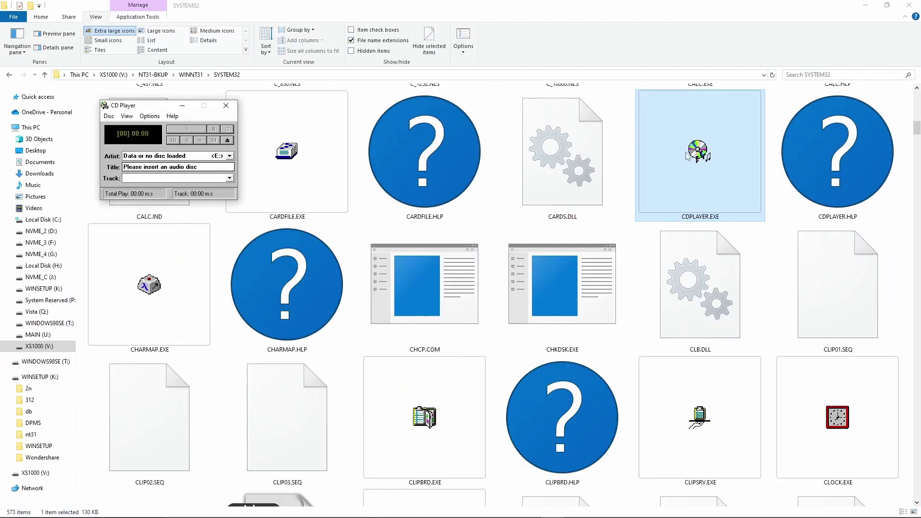
Step: View CD Player's About box, then close it and CD Player
click(173, 116)
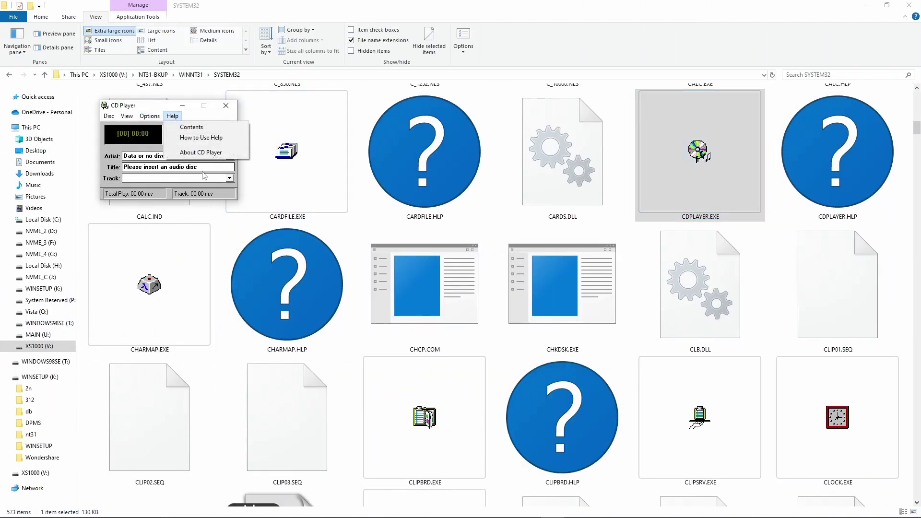
click(209, 153)
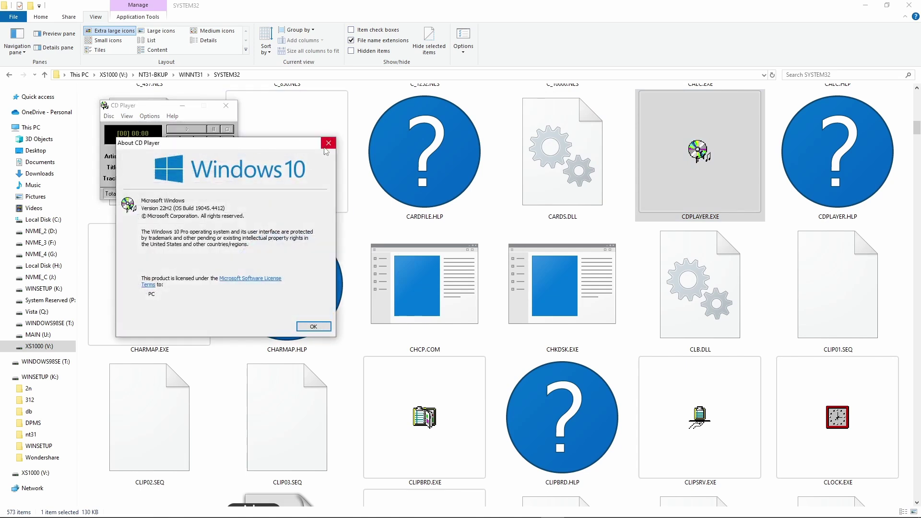
click(331, 141)
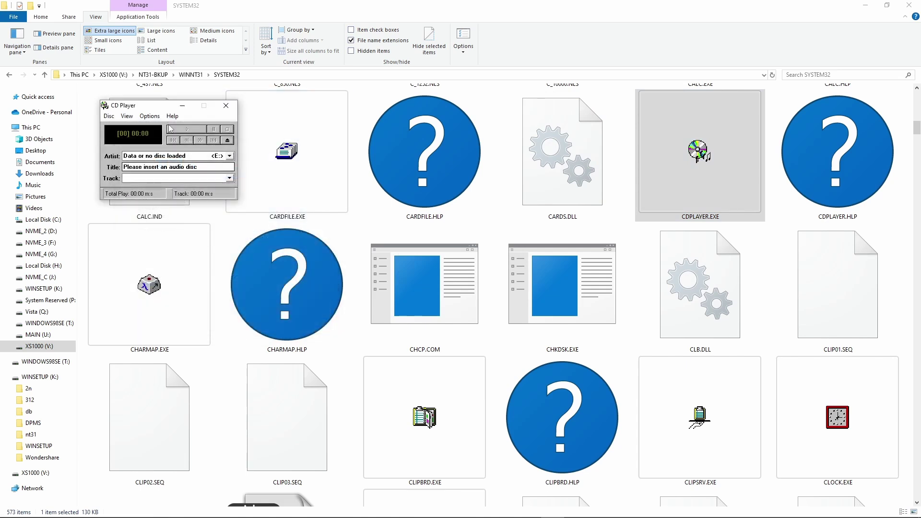
click(227, 106)
Step: Run CLOCK.EXE, switch it to Digital and back to Analog, then close it
double_click(830, 413)
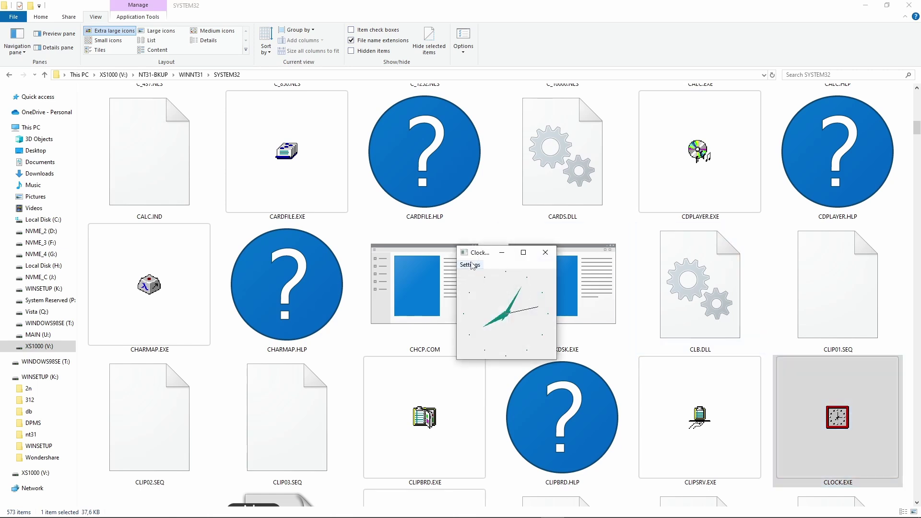
click(473, 267)
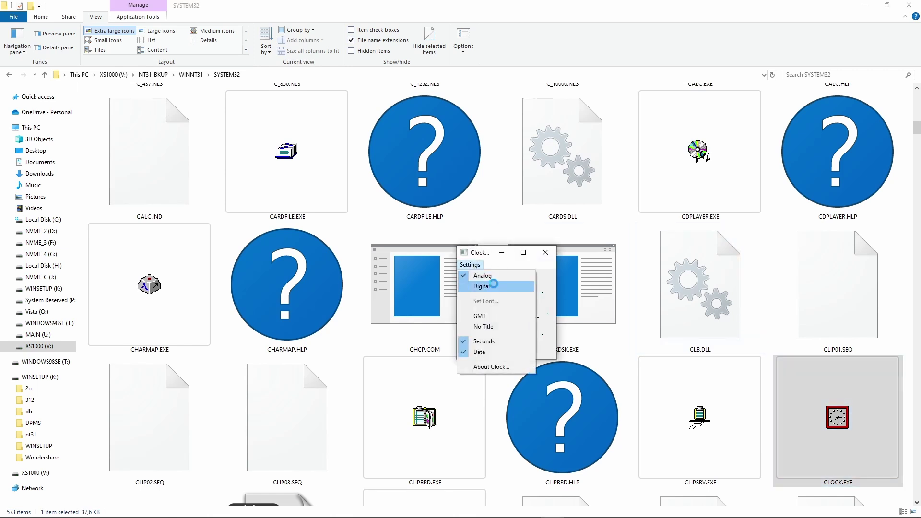
click(482, 287)
click(474, 266)
click(482, 277)
click(546, 252)
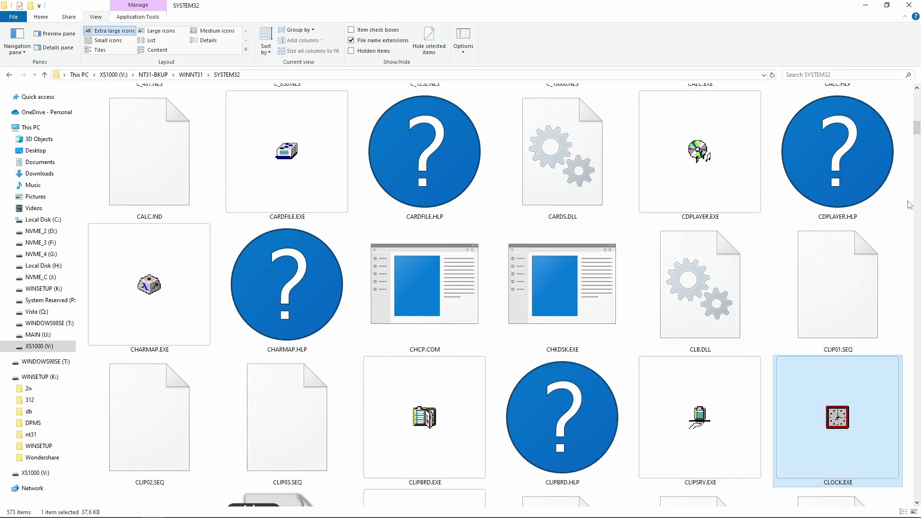
Step: Launch pbrush and draw a freehand squiggle on the Paintbrush canvas
text(pbrush)
key(Return)
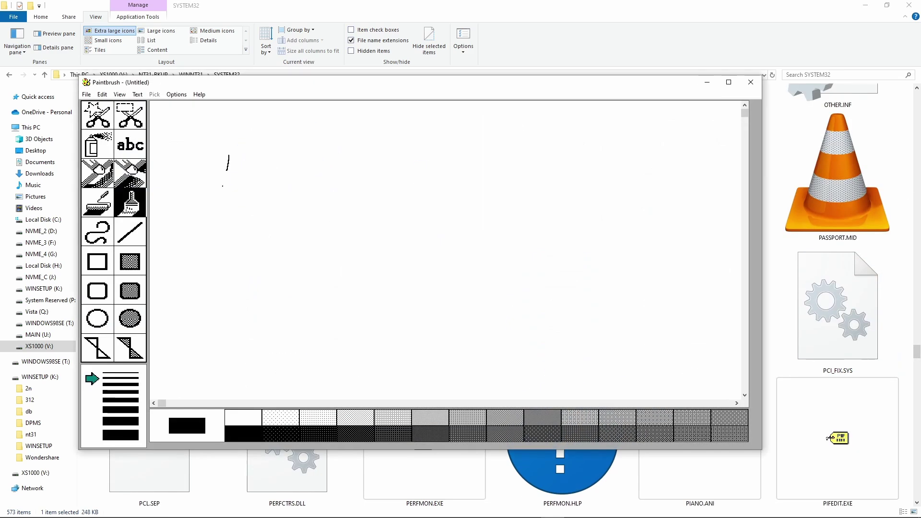
drag(214, 216, 324, 344)
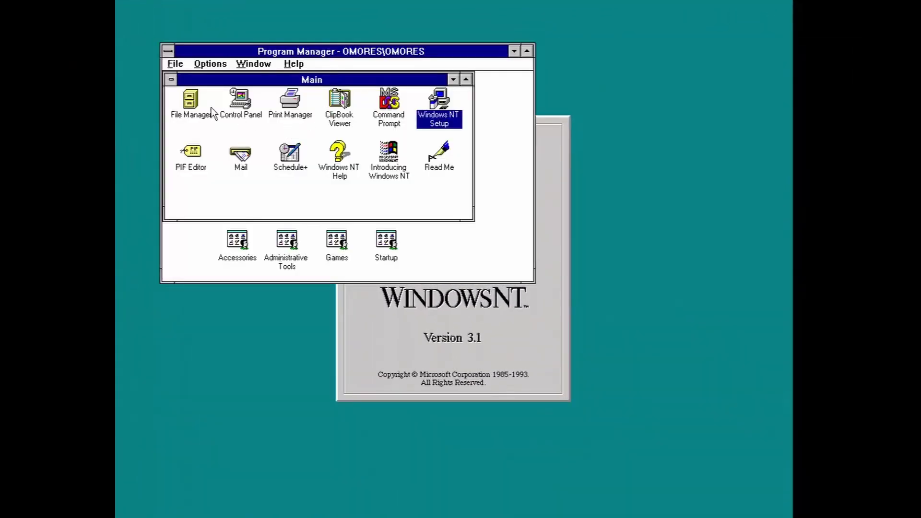
Step: Run Office setup.exe from File Manager and confirm the name and organization details
double_click(199, 107)
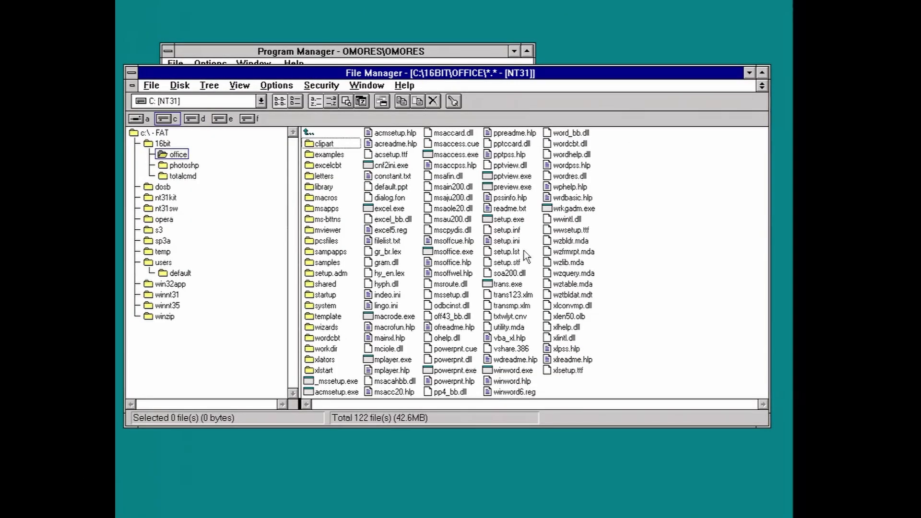
double_click(511, 221)
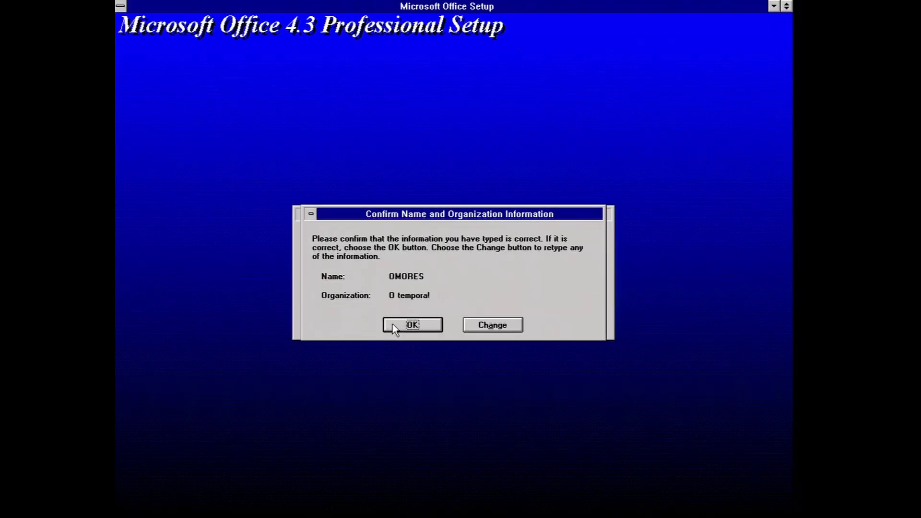
click(393, 325)
Step: Accept the Access directory, choose the install type, answer help prompts, keep the Microsoft Office group
click(375, 370)
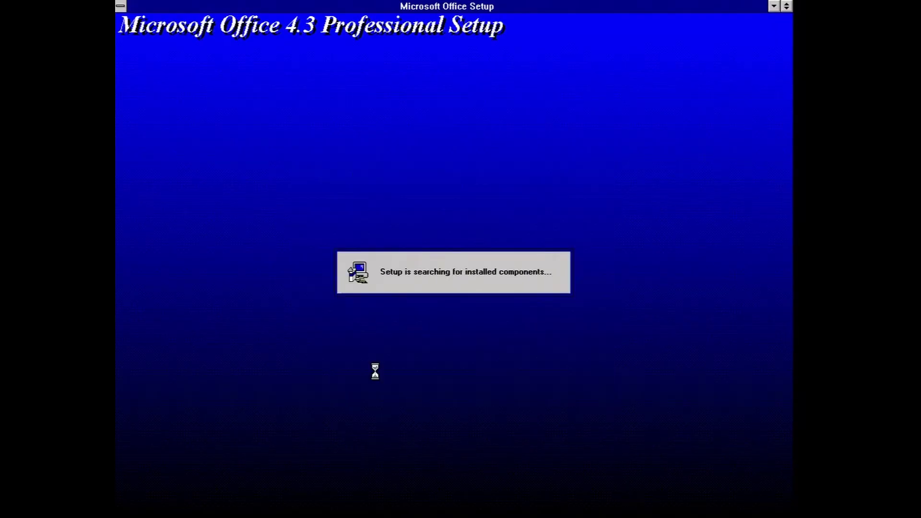
click(339, 191)
click(417, 289)
click(417, 291)
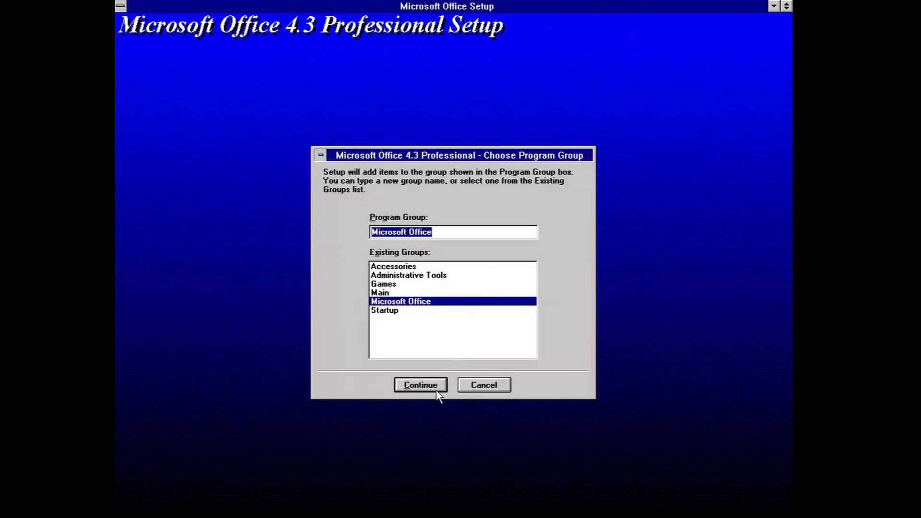
click(420, 384)
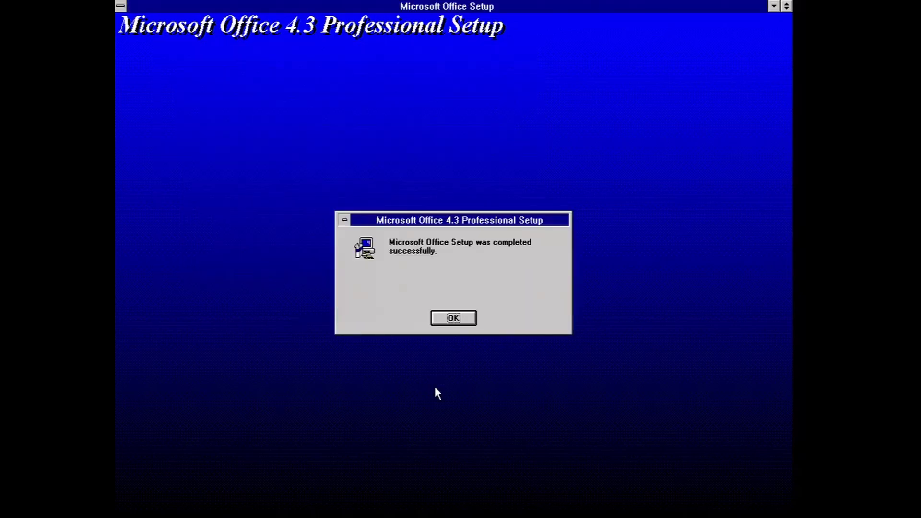
Step: Dismiss the setup-complete message, start Microsoft Word, close the tip, and exit Word
click(454, 318)
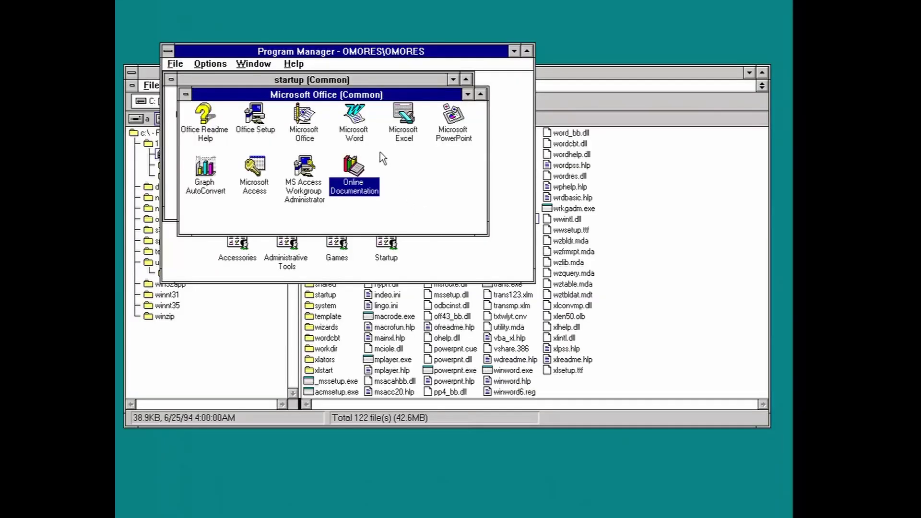
click(362, 129)
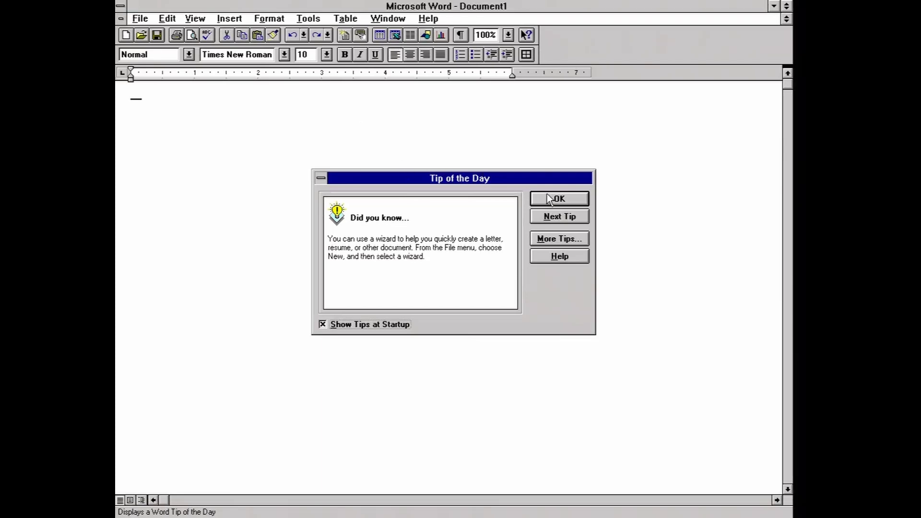
click(548, 198)
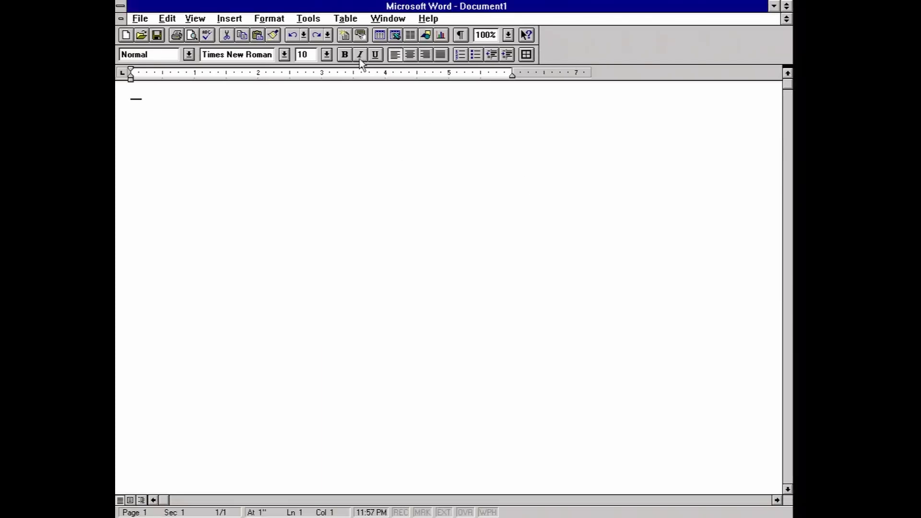
click(147, 20)
click(147, 200)
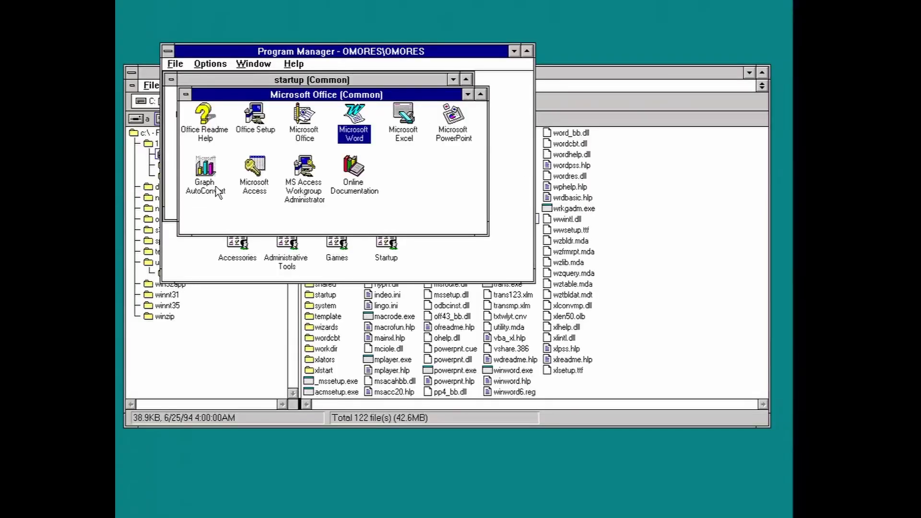
Step: Open samples\calendar.ppt in PowerPoint and view the January 1994 calendar slide
click(414, 296)
click(331, 263)
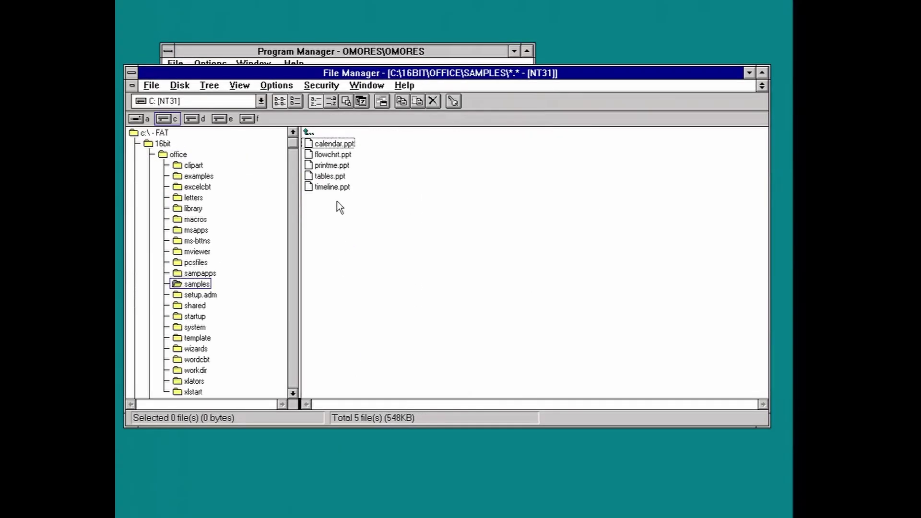
click(333, 149)
double_click(332, 146)
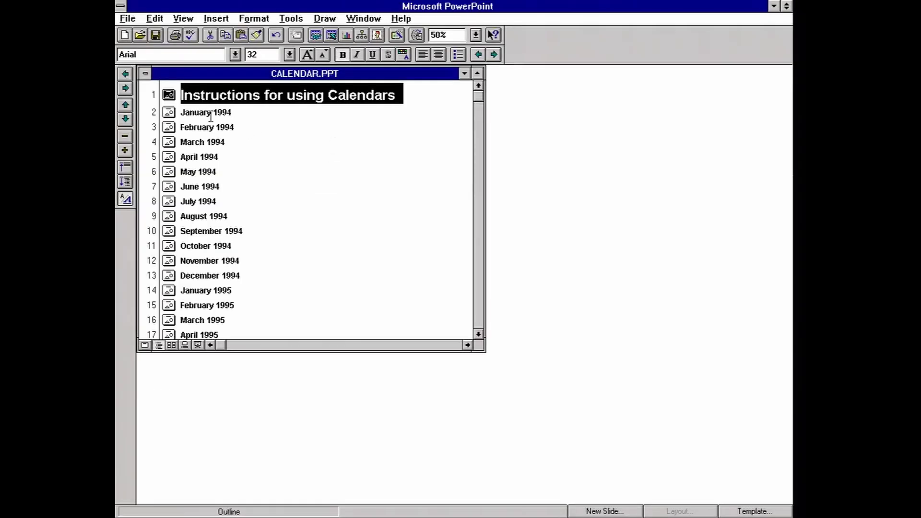
double_click(210, 114)
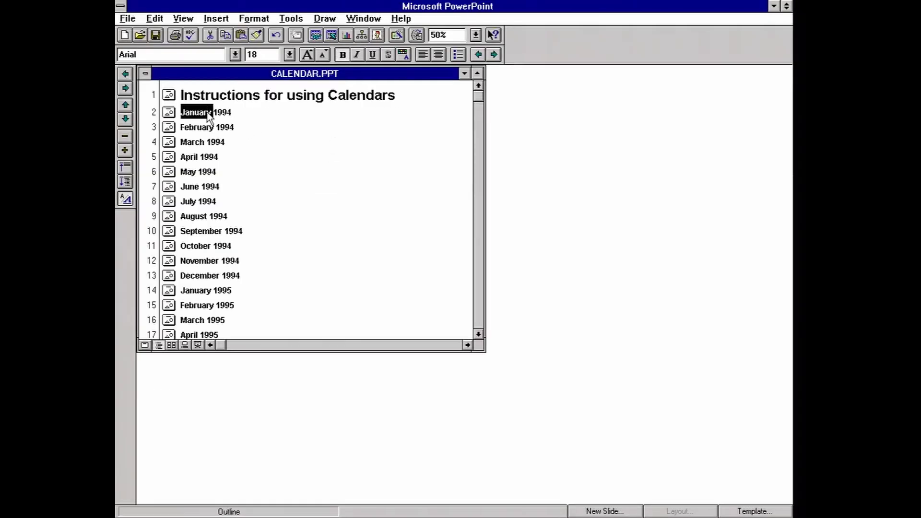
double_click(169, 113)
Step: Open the template\sldshow\seashors.ppt slide-show template in PowerPoint
click(127, 18)
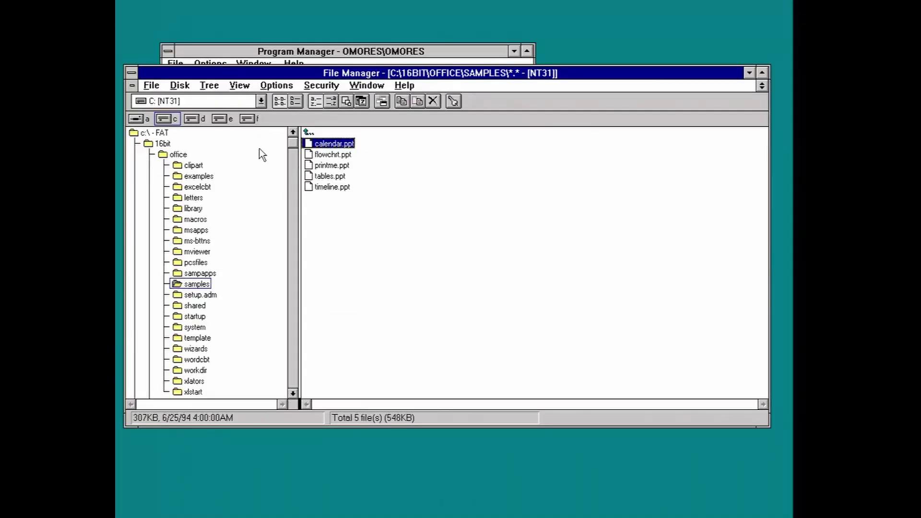
double_click(311, 133)
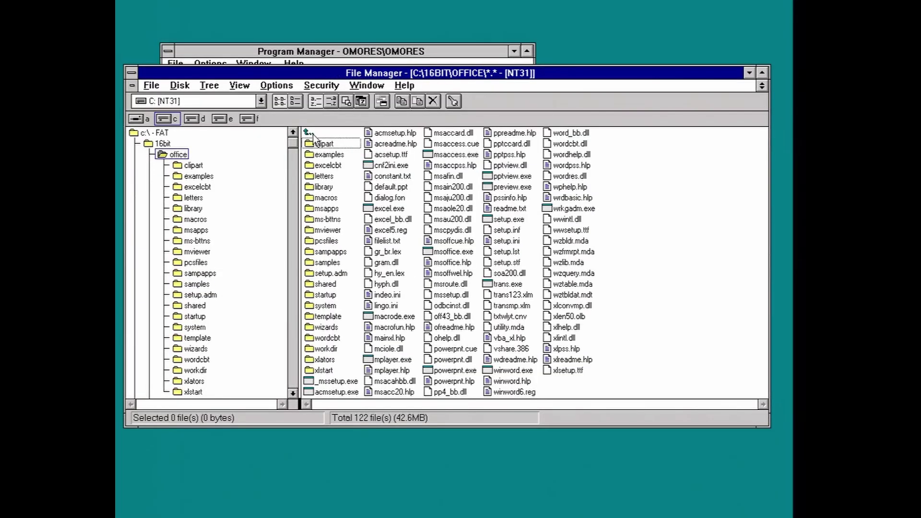
double_click(325, 316)
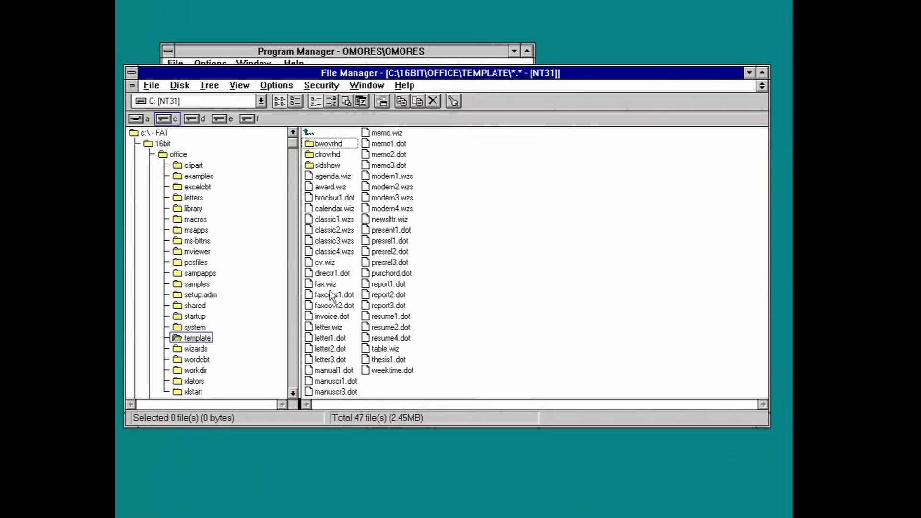
double_click(336, 168)
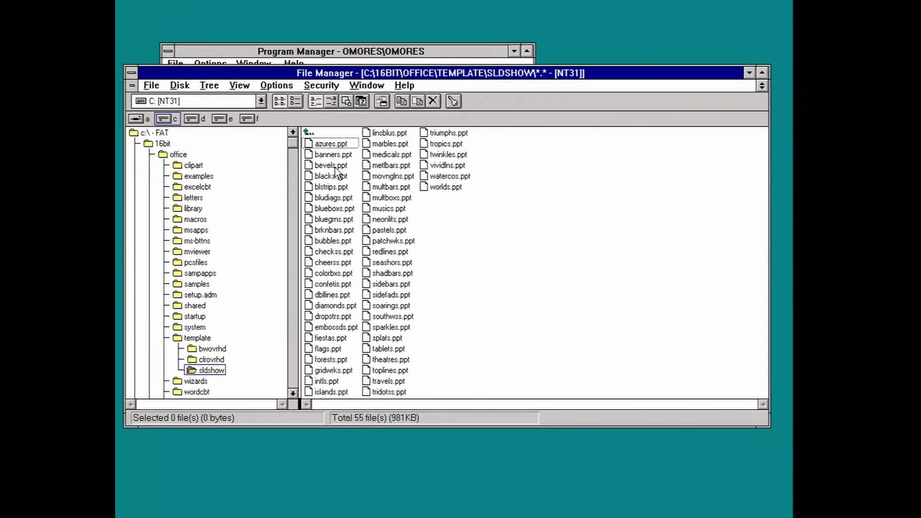
double_click(389, 263)
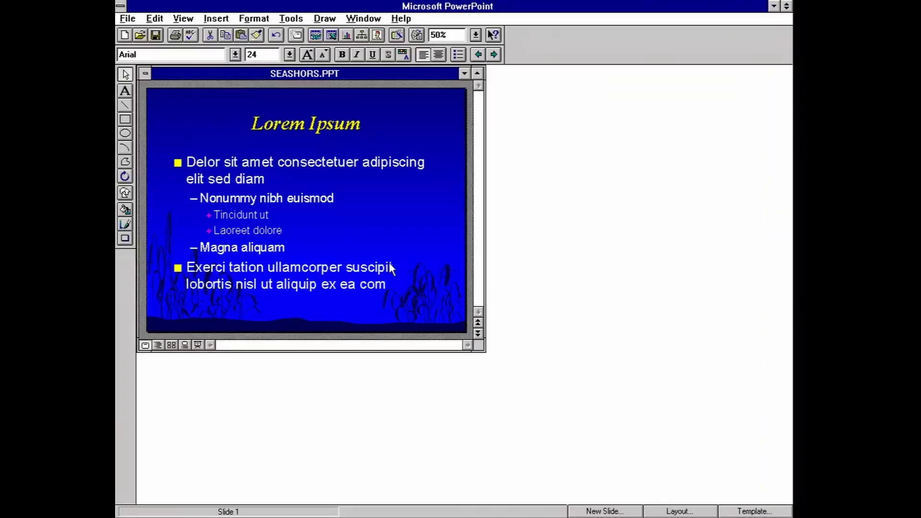
click(128, 19)
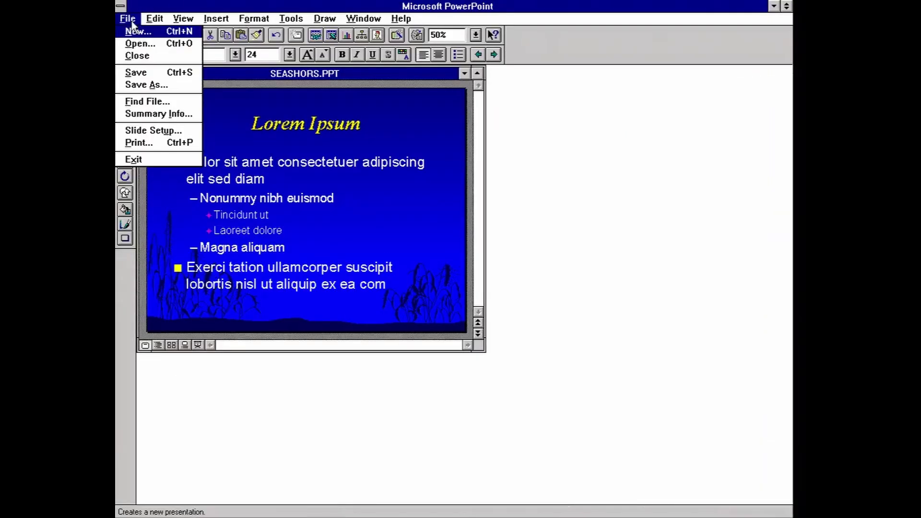
Step: Exit PowerPoint and connect drive H: to \\TP-SHARE\G via Disk > Connect Network Drive
click(134, 160)
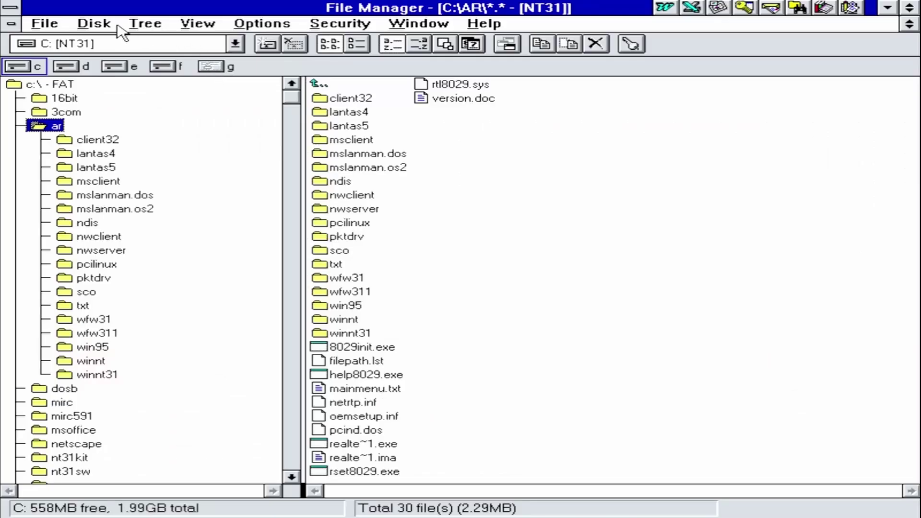
click(104, 24)
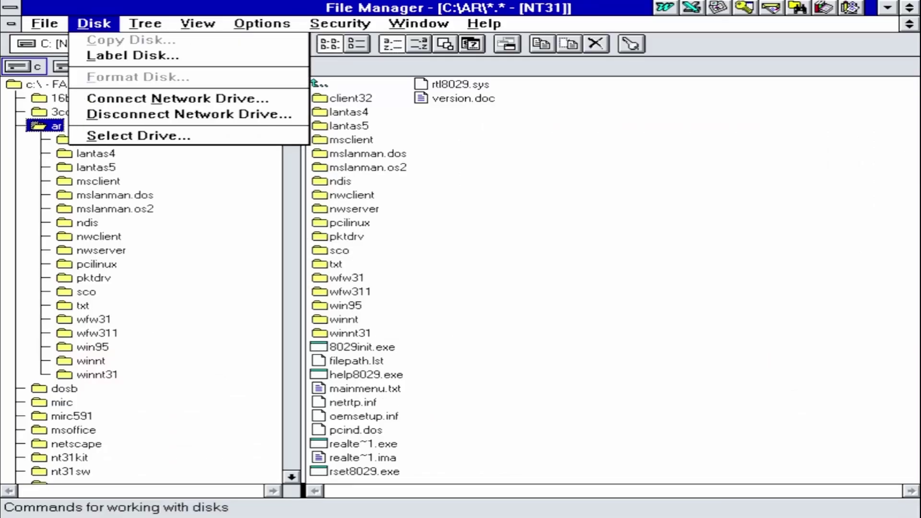
click(174, 101)
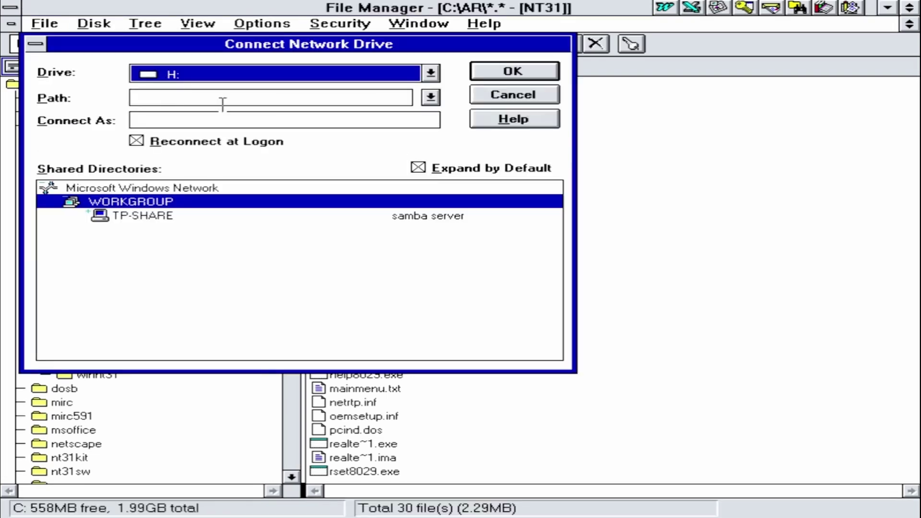
click(168, 217)
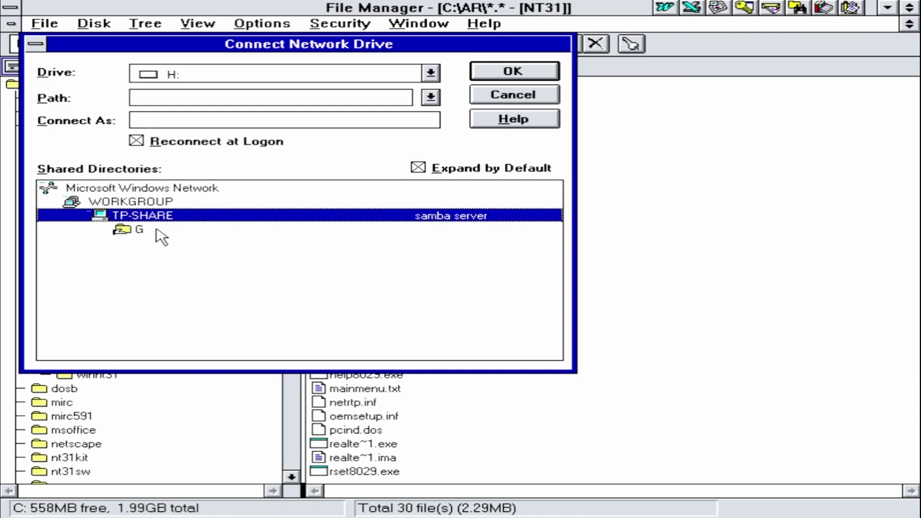
click(153, 233)
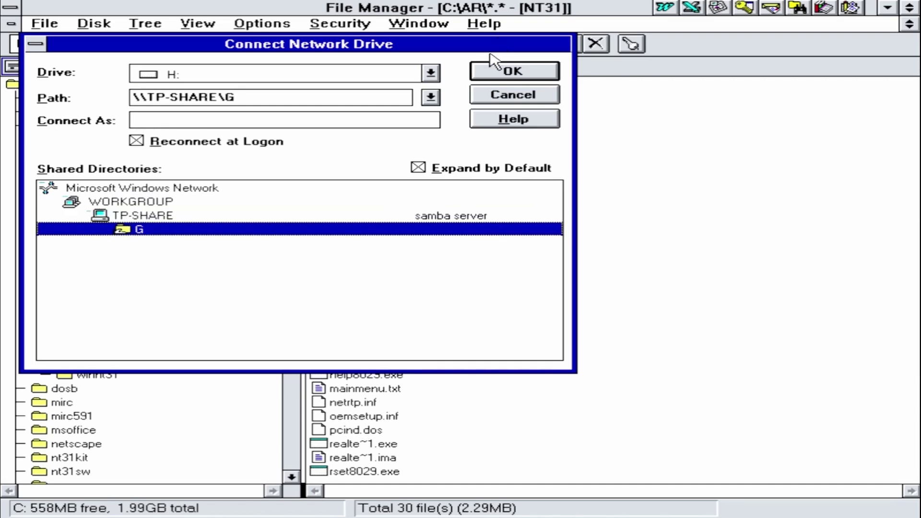